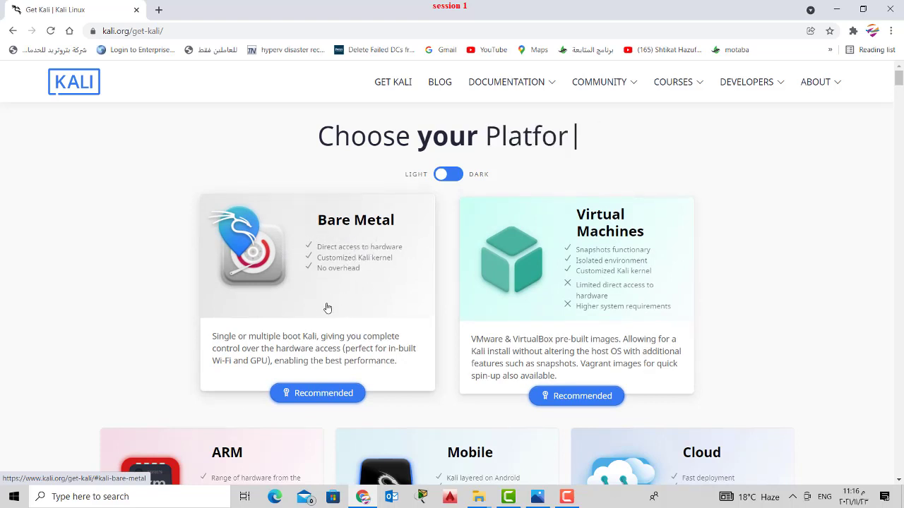
- Show Kali's Bare Metal 64-bit Installer images, then switch to the open File Explorer windows
left_click(309, 401)
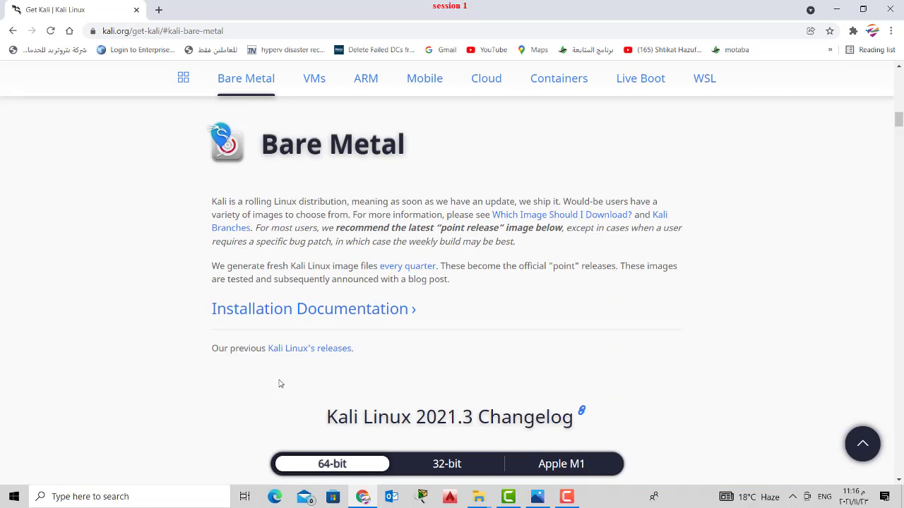
scroll(395, 353, "down", 3)
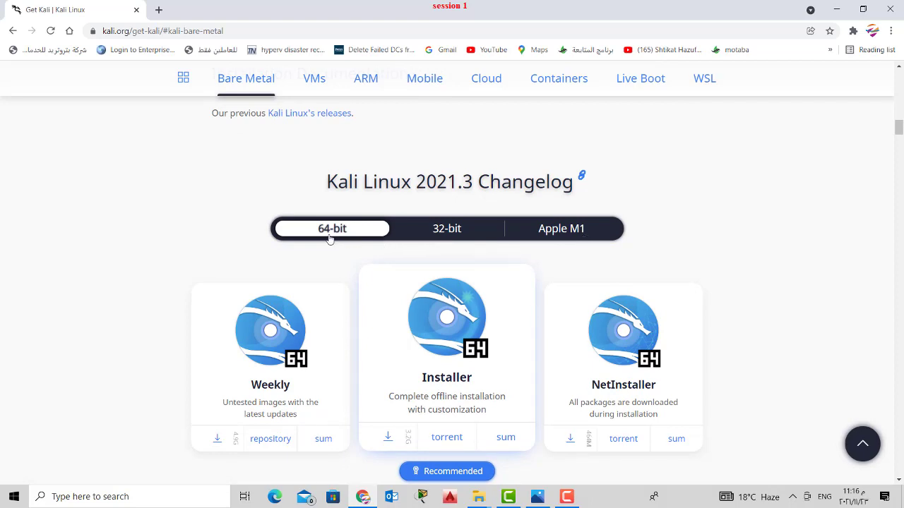
scroll(325, 318, "down", 2)
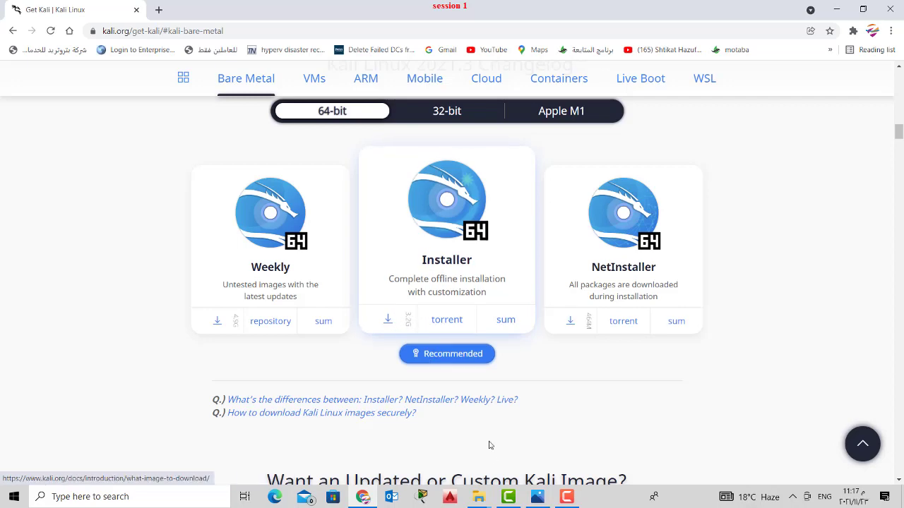
left_click(479, 496)
mouse_move(428, 458)
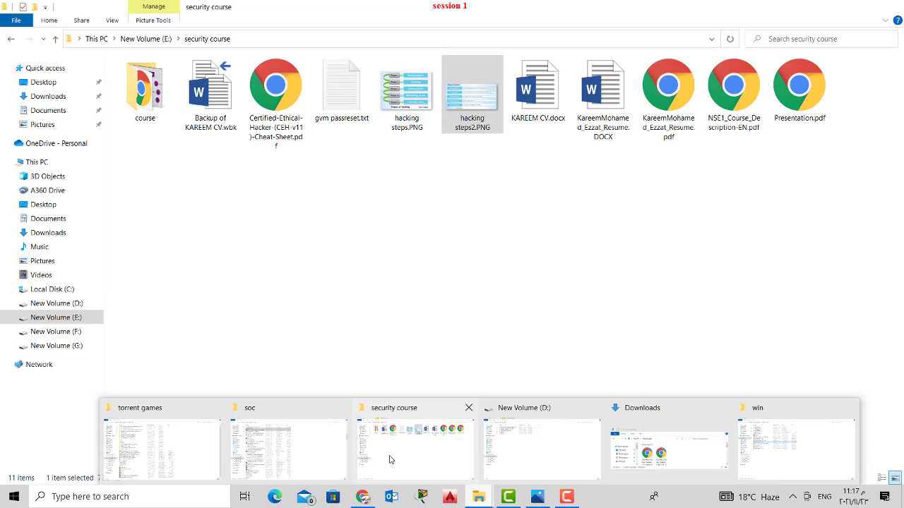
- Open the torrent games folder, select kali-linux-2021.3a-installer-amd64.iso, and minimize the folder window
mouse_move(320, 459)
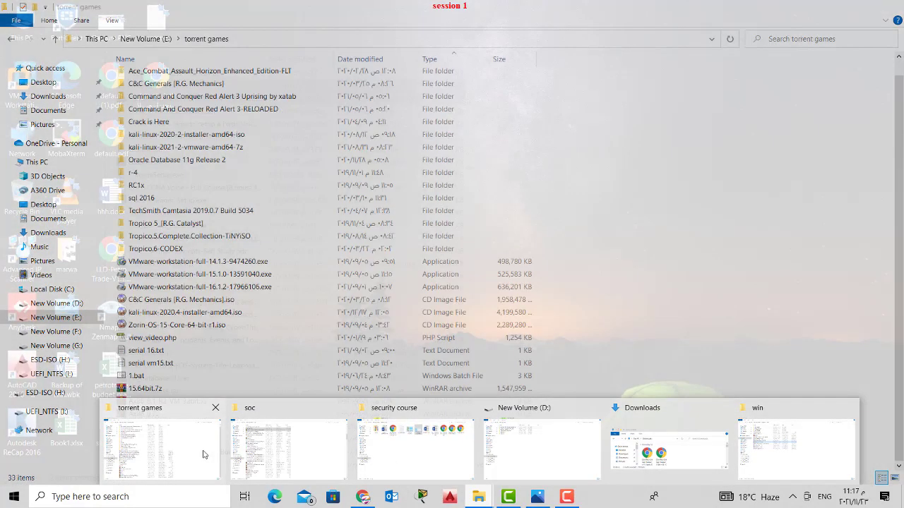
left_click(204, 454)
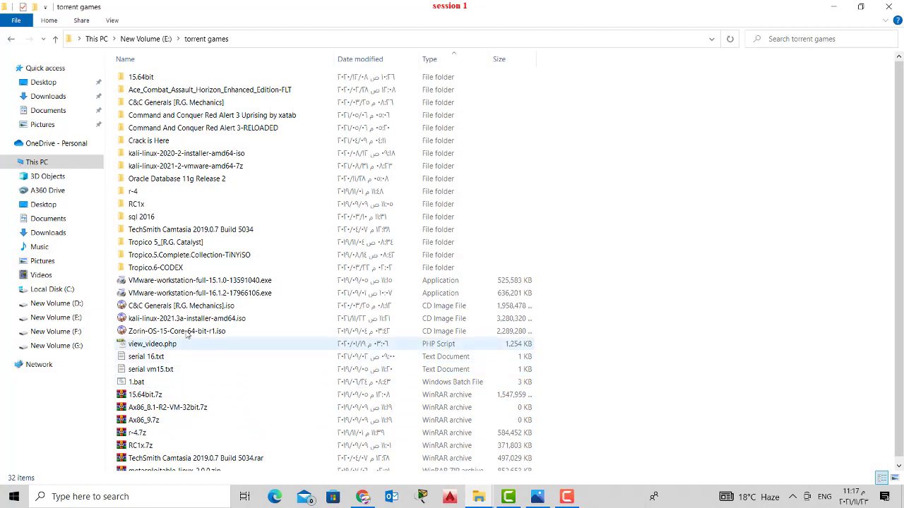
left_click(162, 321)
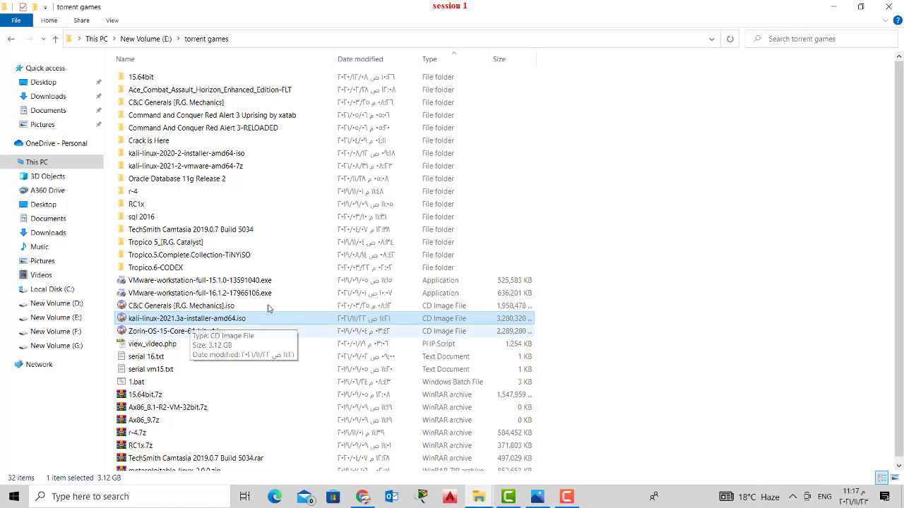
left_click(834, 8)
- Search 'metasploitable 2 download' and open SourceForge's page listing metasploitable-linux-2.0.0.zip
left_click(357, 30)
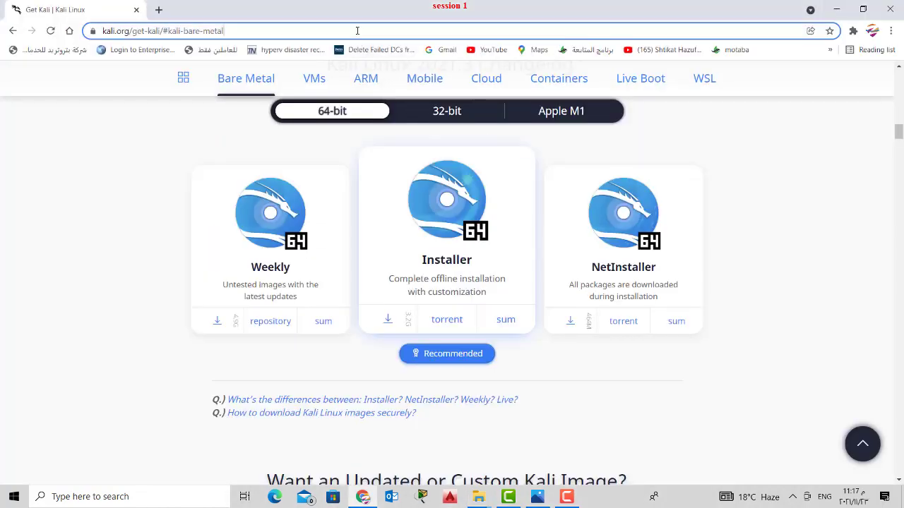
type("me")
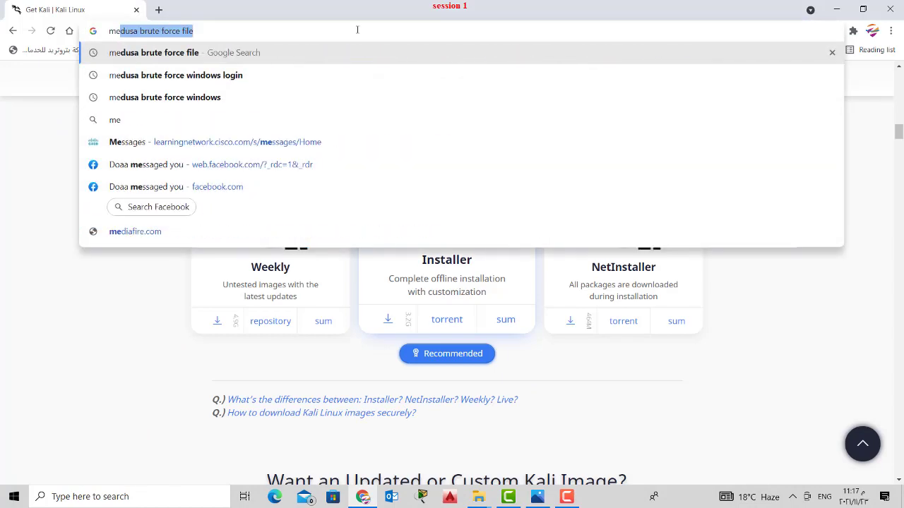
type("tameta")
key("Down")
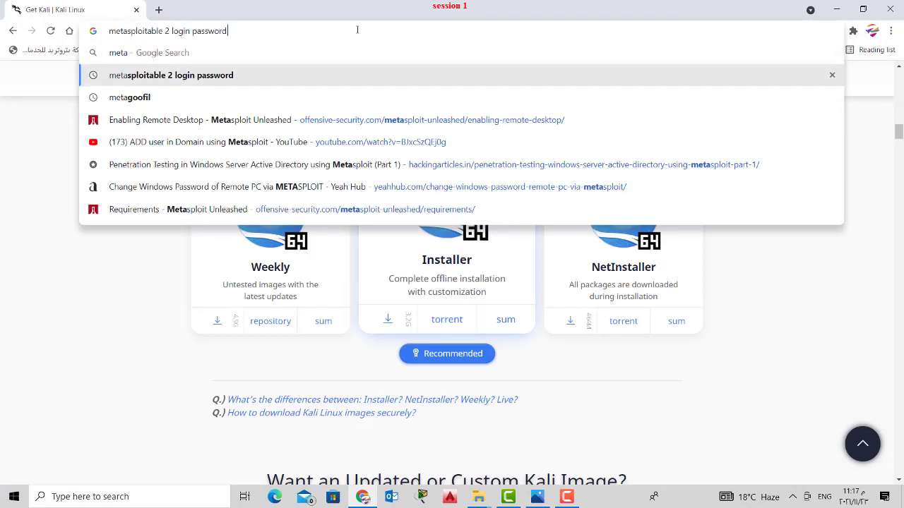
key("BackSpace")
key("BackSpace")
key("BackSpace")
key("BackSpace")
key("BackSpace")
key("BackSpace")
key("BackSpace")
key("BackSpace")
key("BackSpace")
key("BackSpace")
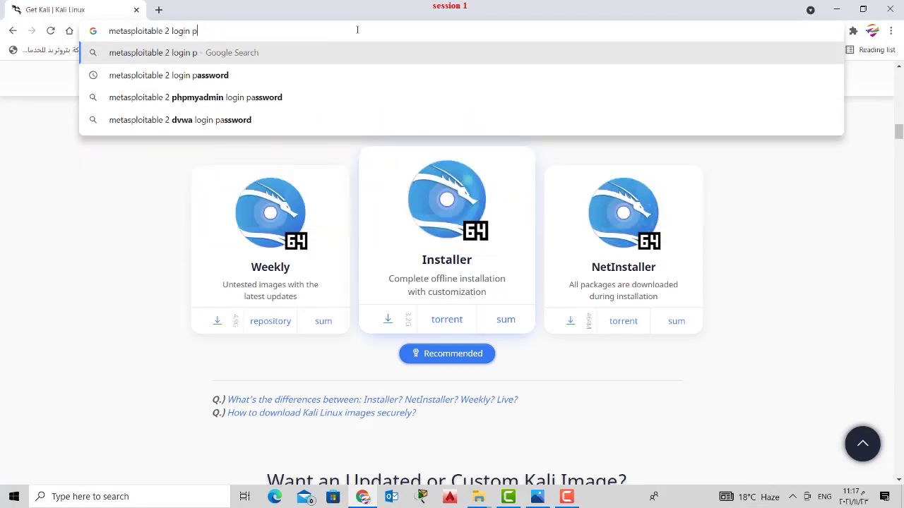
key("BackSpace")
key("BackSpace")
key("BackSpace")
key("BackSpace")
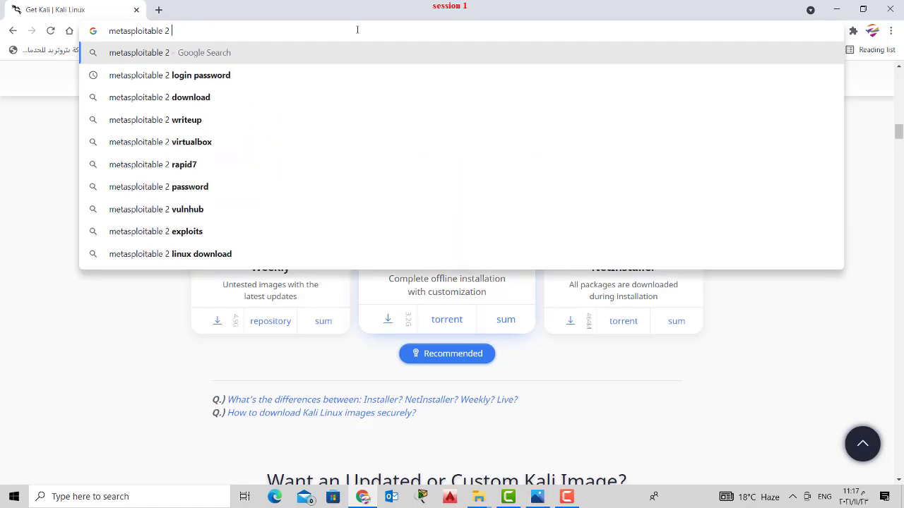
key("Down")
key("Down")
key("Return")
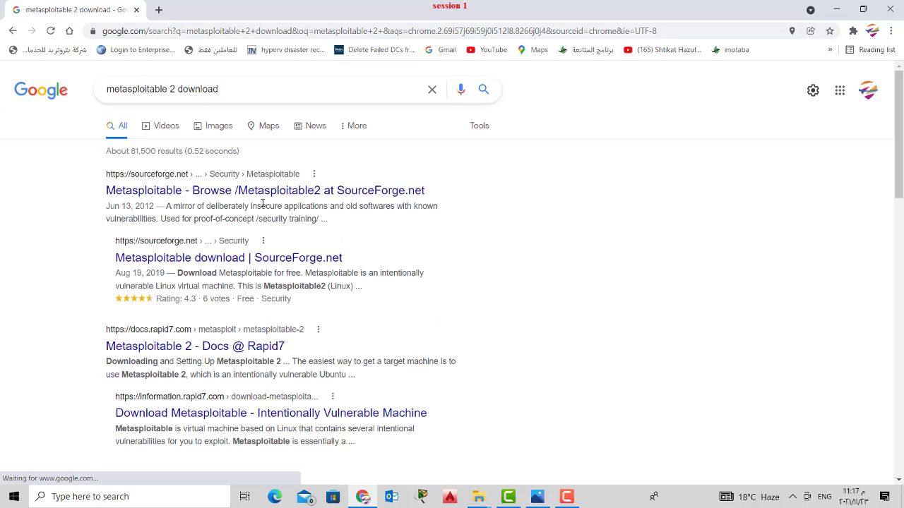
left_click(262, 191)
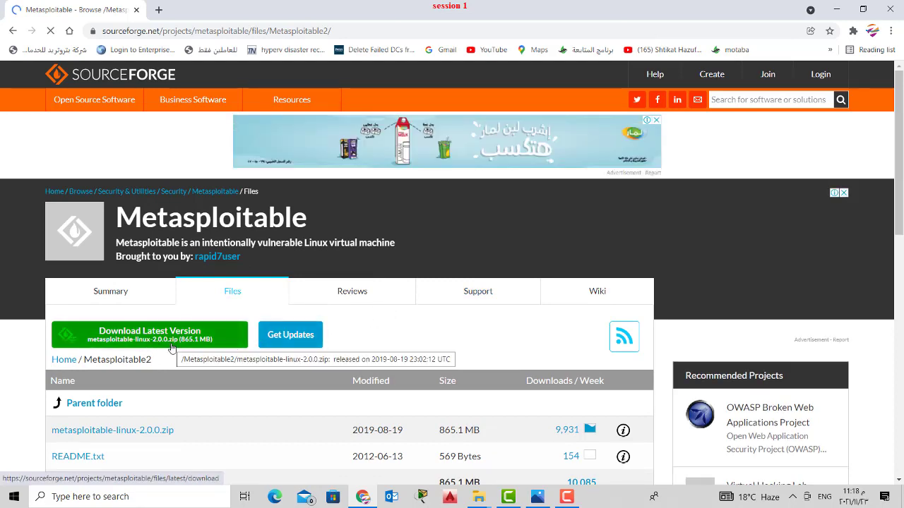
scroll(274, 365, "down", 2)
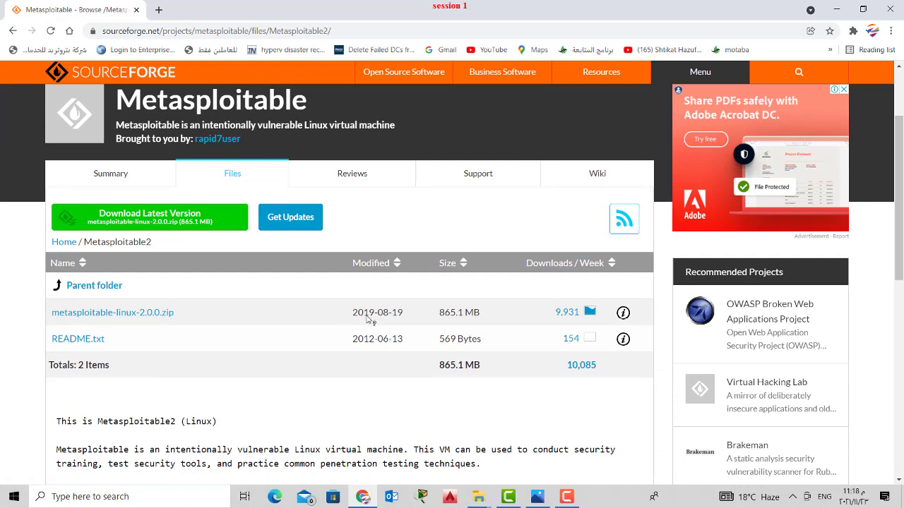
scroll(256, 329, "up", 1)
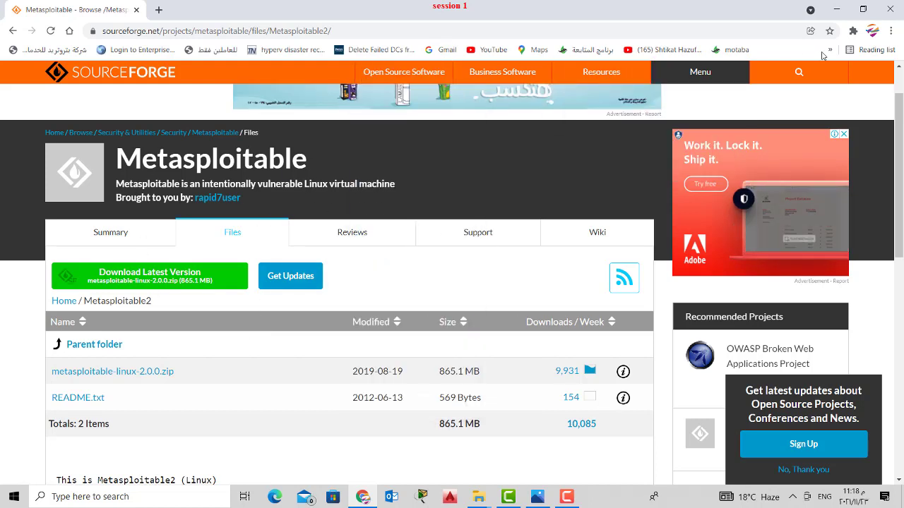
left_click(540, 31)
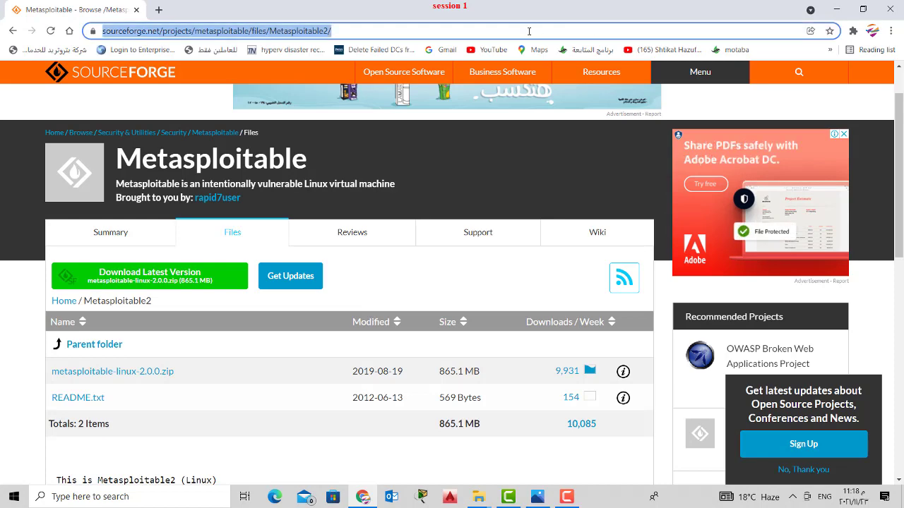
- Search 'windows 10 download' and open Microsoft's page for the Windows 10 media creation tool
type("win")
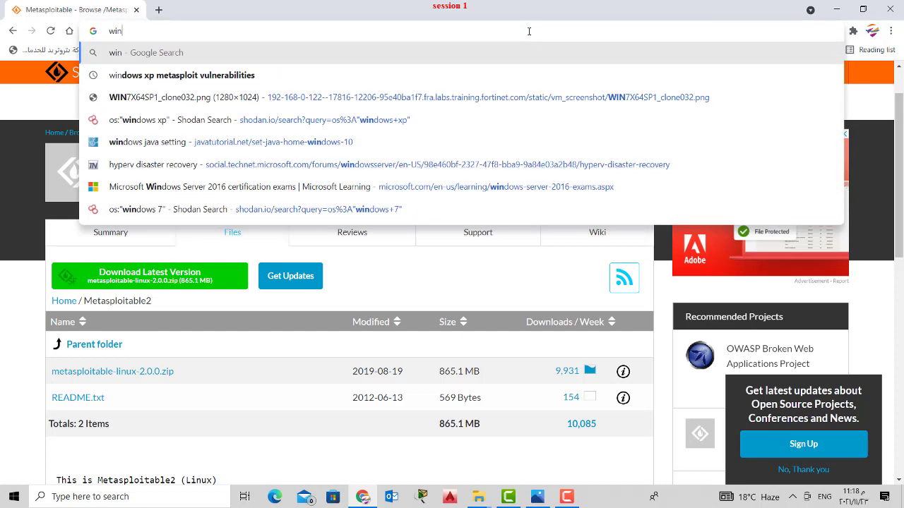
type("dows 10")
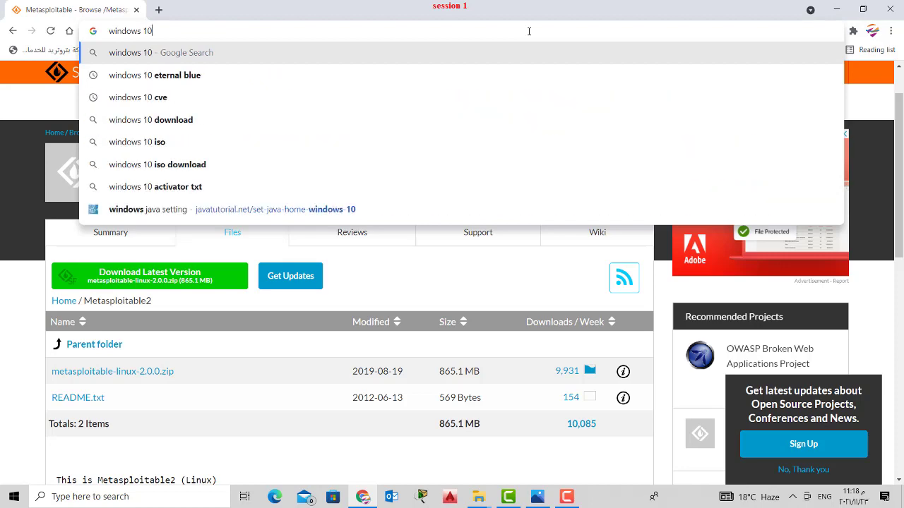
key("Down")
key("Down")
key("Down")
key("Return")
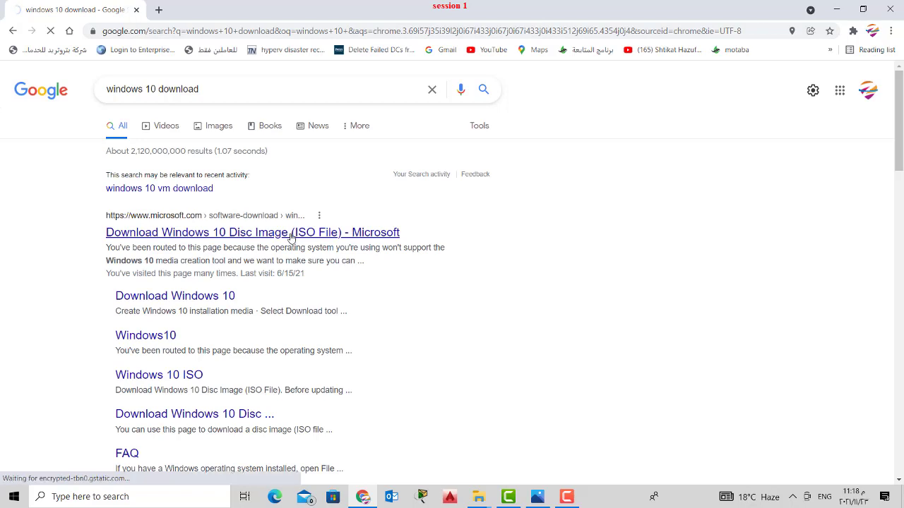
left_click(291, 235)
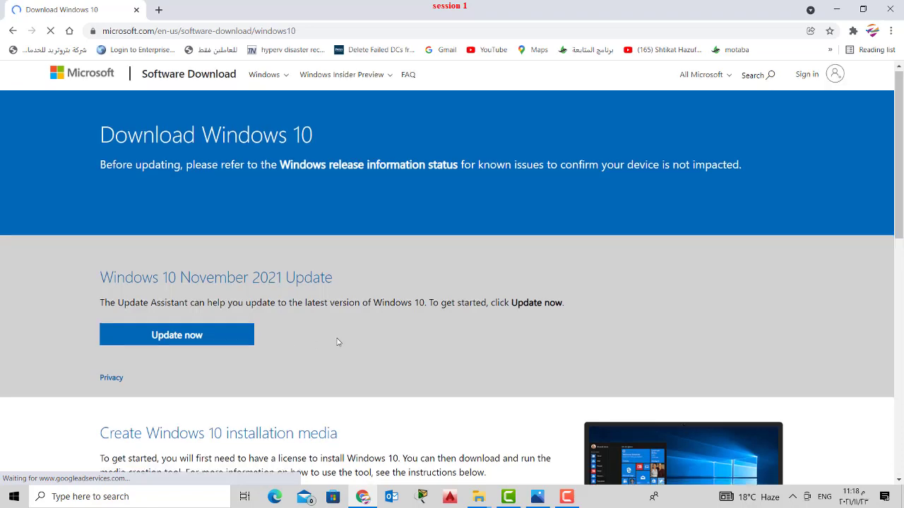
scroll(339, 341, "down", 3)
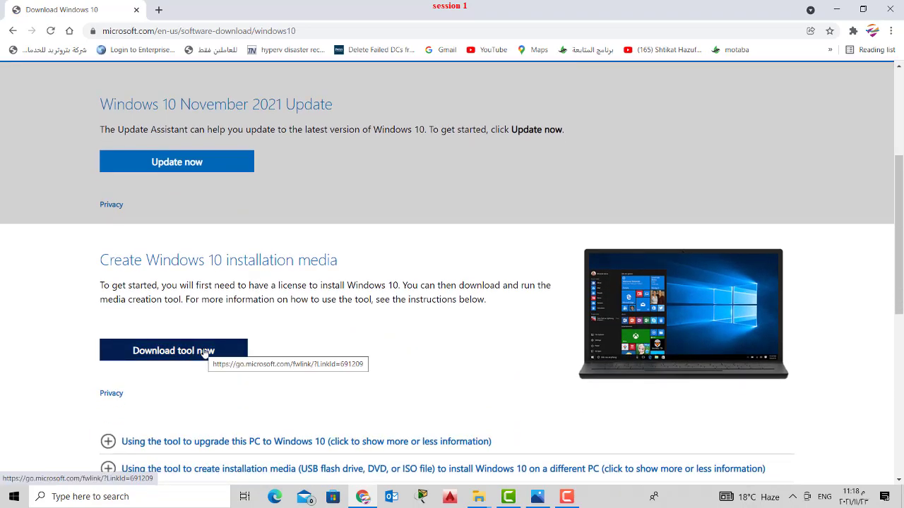
left_click(204, 352)
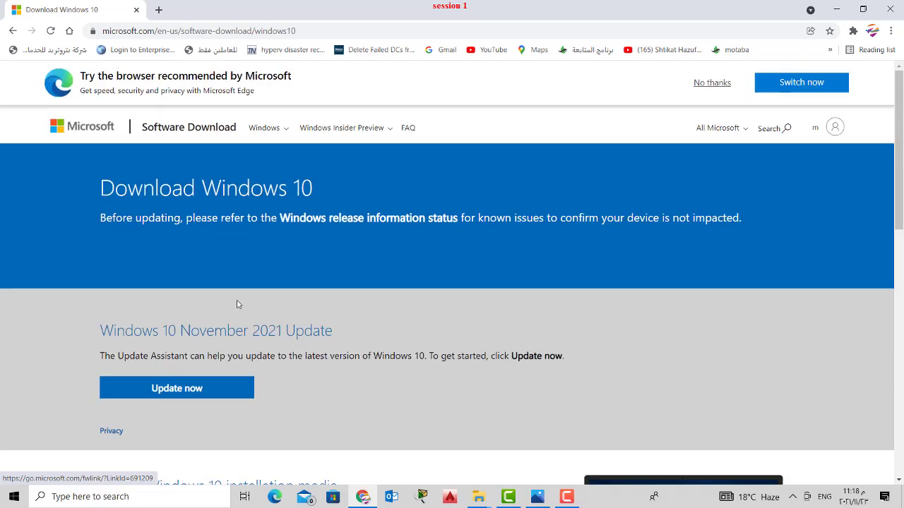
- Search 'windows server 2012' and open the Windows Server 2012 R2 Evaluation Center result
left_click(331, 30)
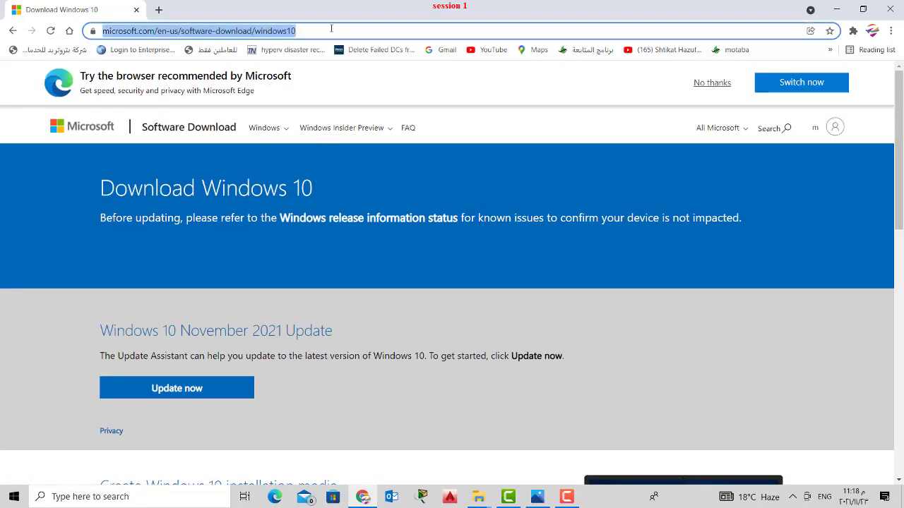
type("windows s")
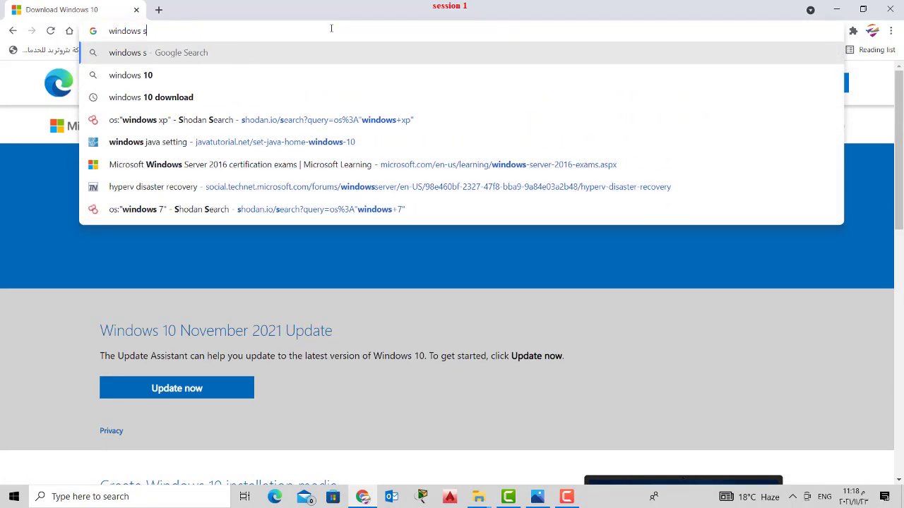
type("erver 20")
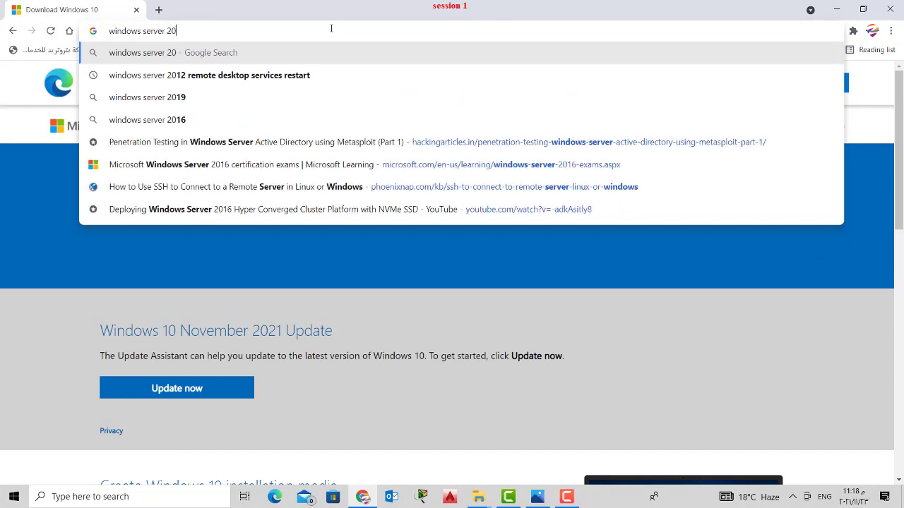
type("21")
key("Return")
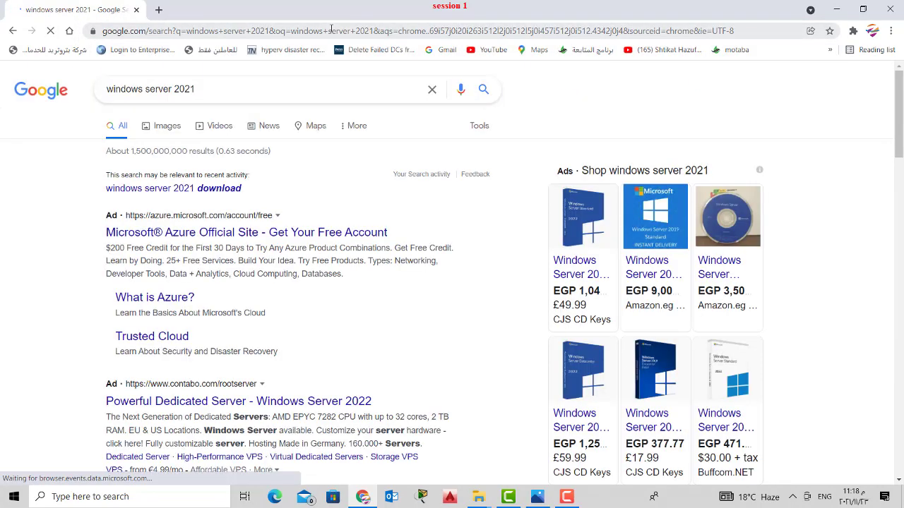
left_click_drag(194, 88, 181, 84)
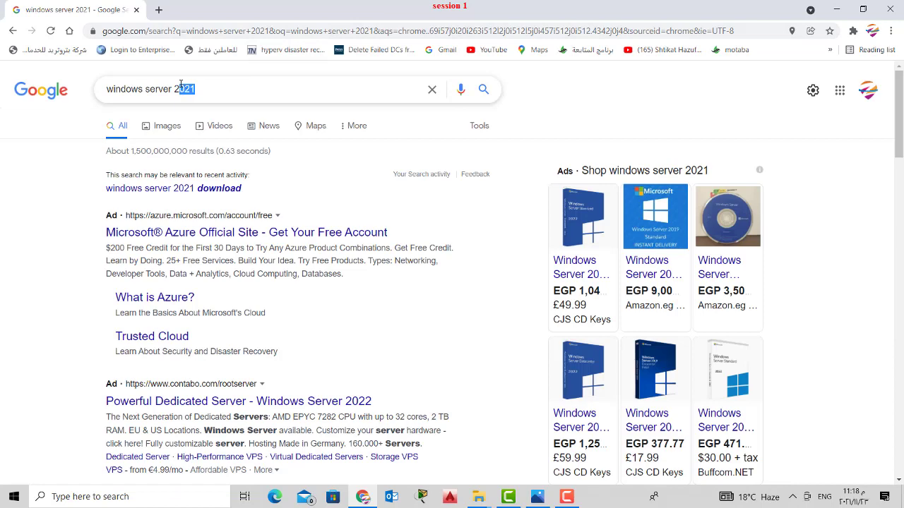
type("012")
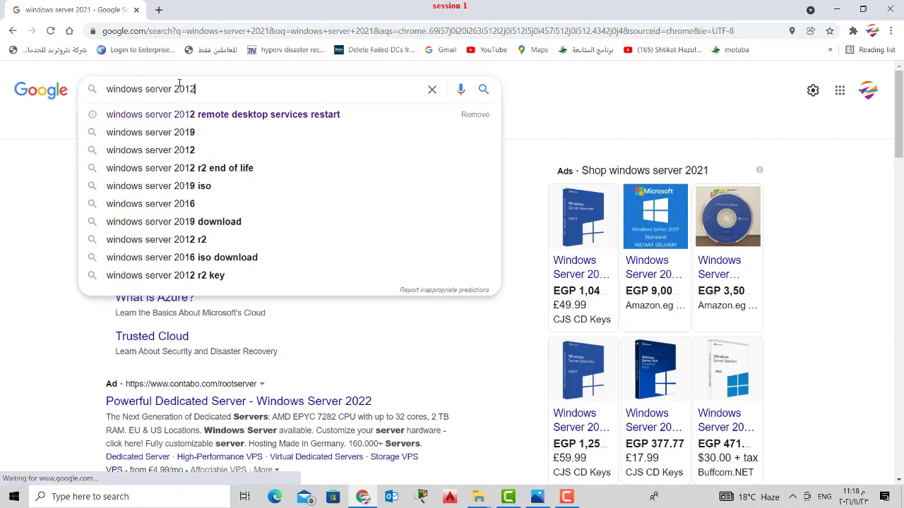
key("Return")
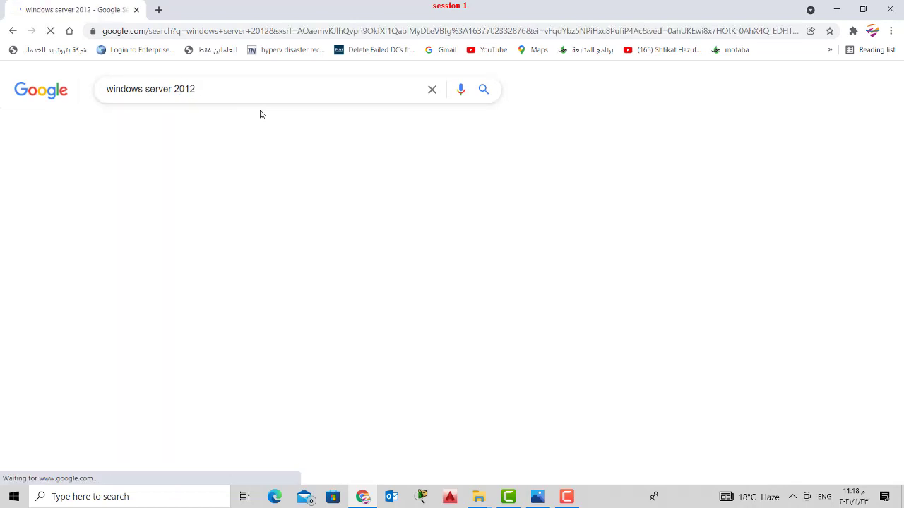
left_click(227, 239)
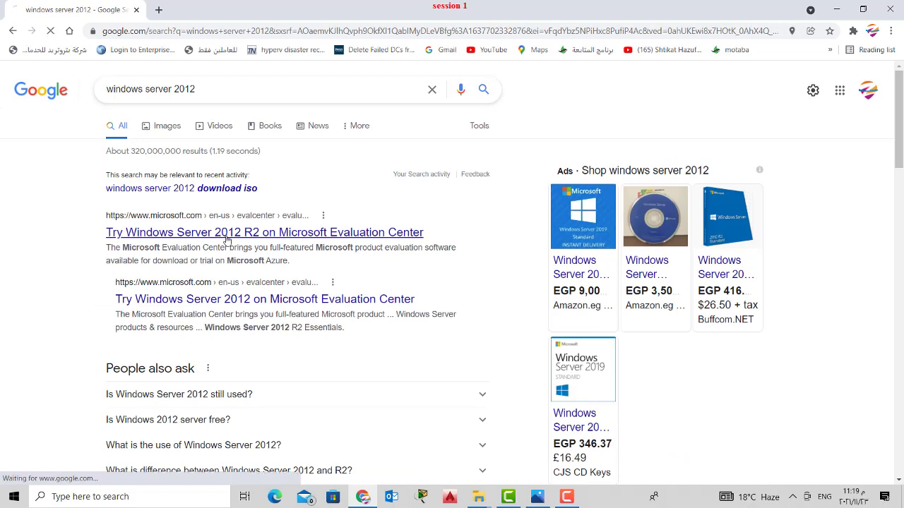
left_click(355, 236)
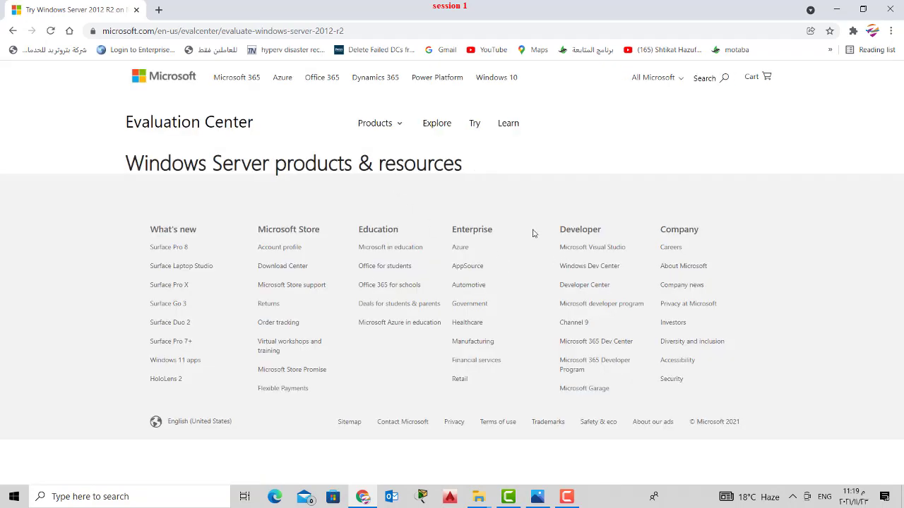
- Browse Products > Download Center > Windows popular downloads, then return to the 2012 R2 evaluation page
left_click(389, 123)
left_click(268, 272)
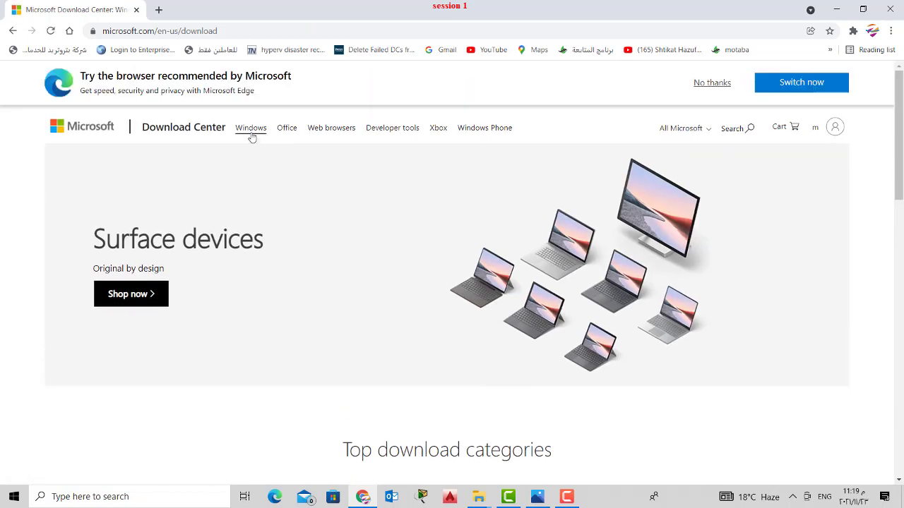
left_click(252, 130)
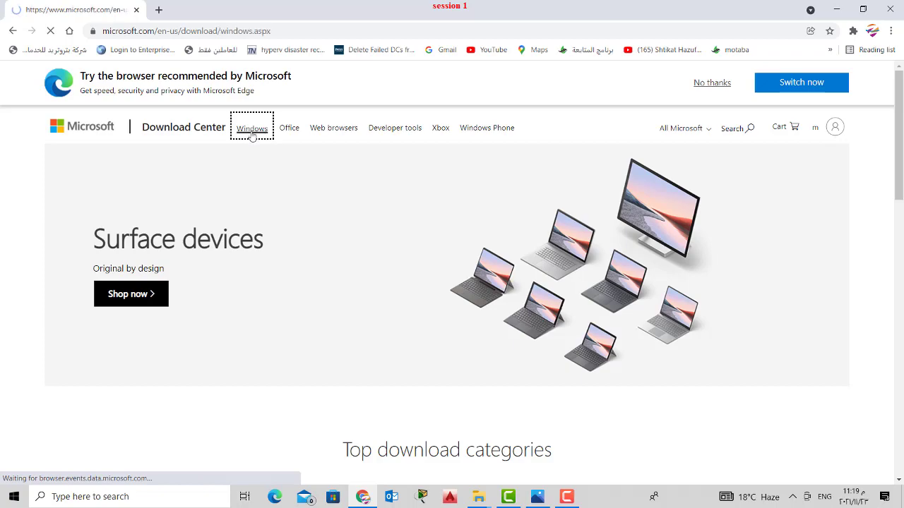
scroll(294, 263, "down", 4)
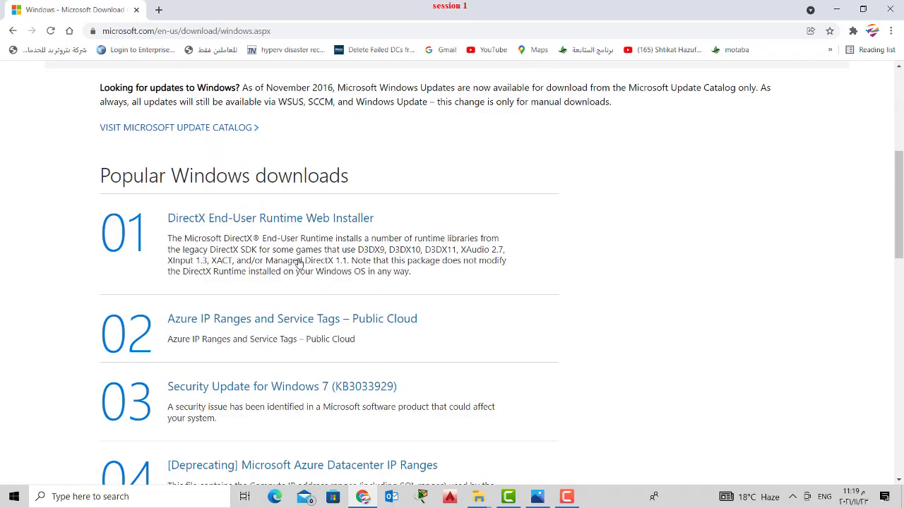
scroll(351, 236, "down", 8)
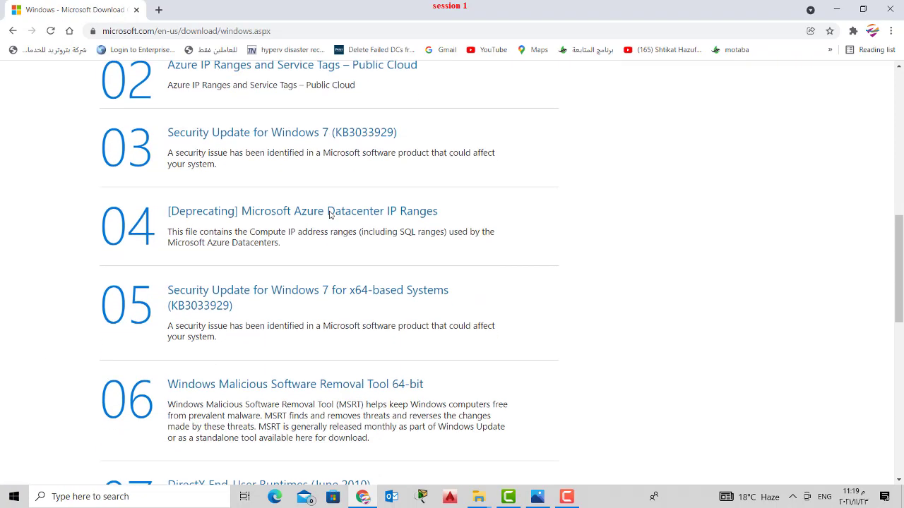
scroll(330, 215, "down", 2)
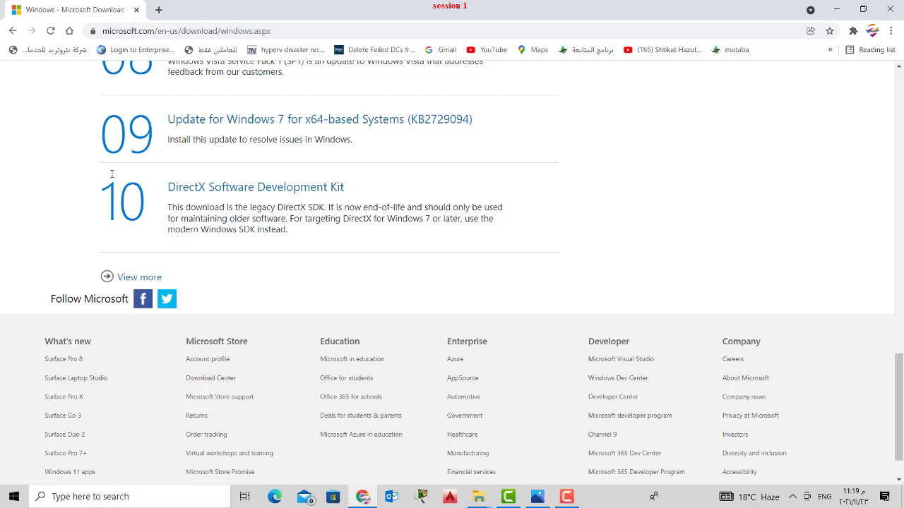
left_click(12, 31)
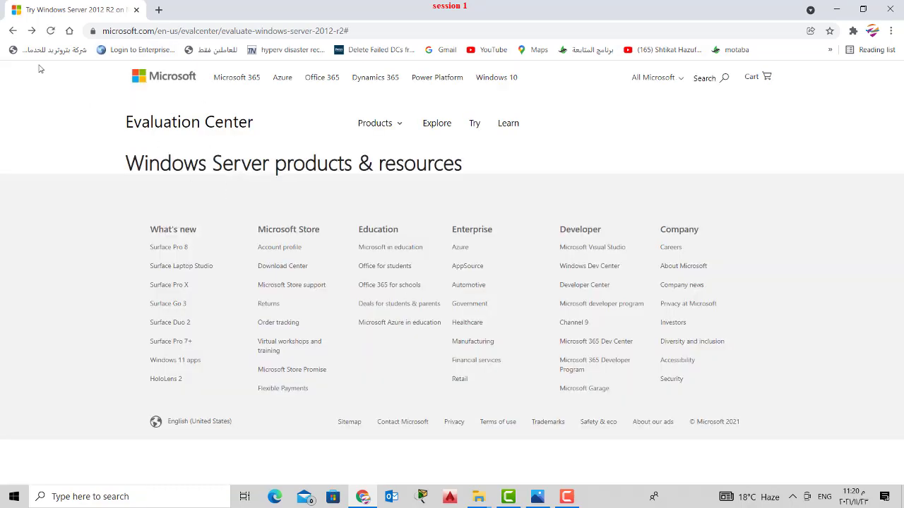
- Back on Google, search 'windows server 2012 download' and open the Try Windows Server 2012 result
left_click(703, 77)
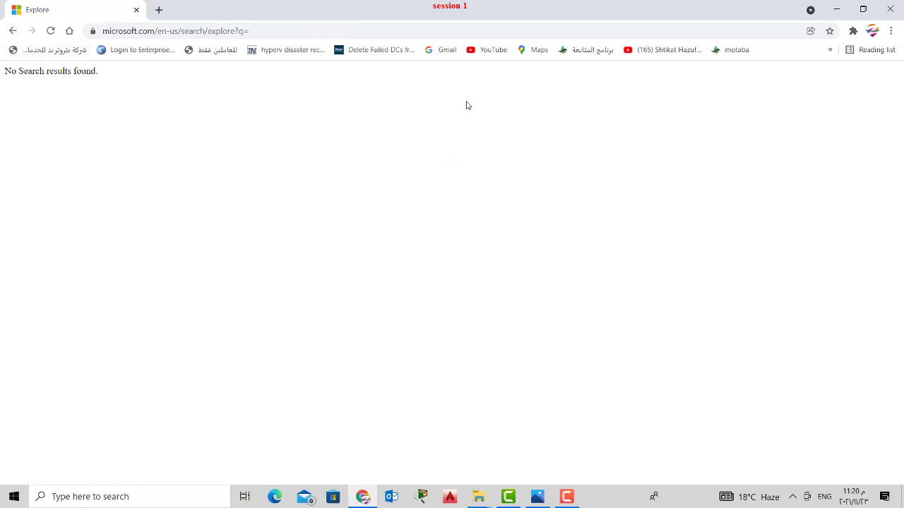
left_click(12, 30)
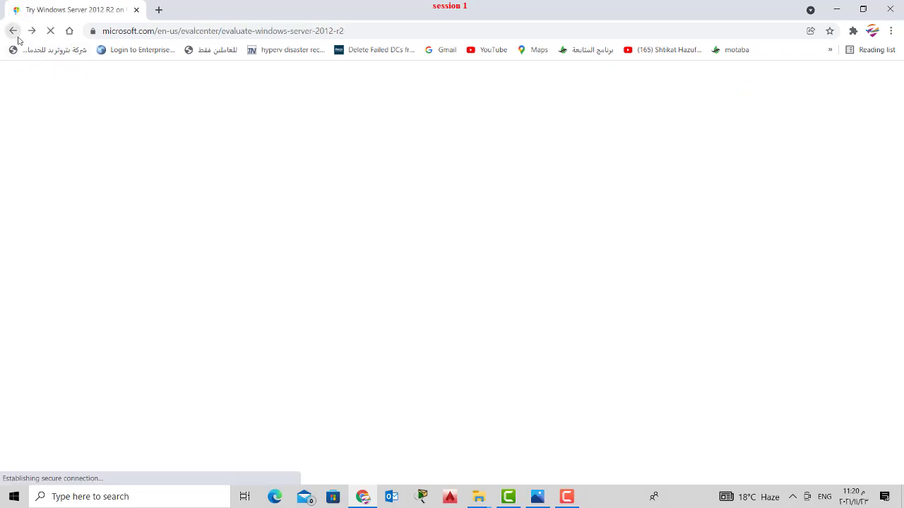
left_click(13, 30)
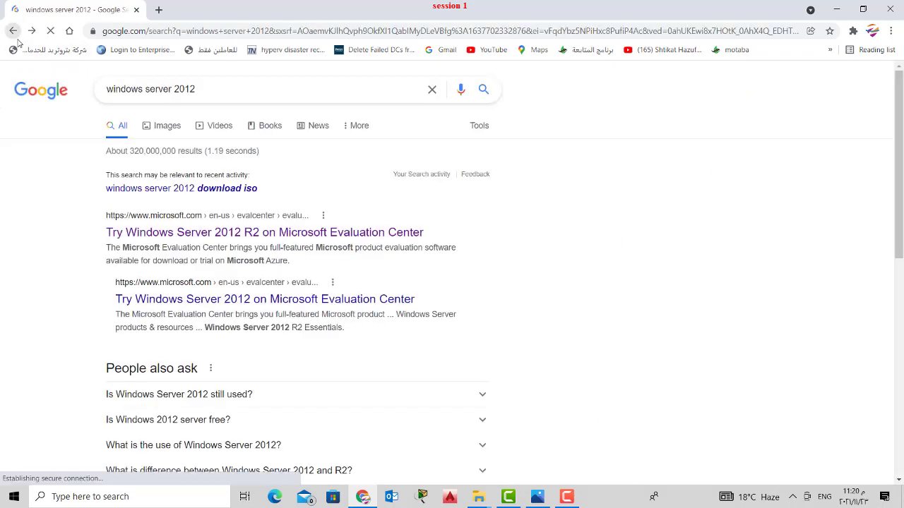
left_click(274, 97)
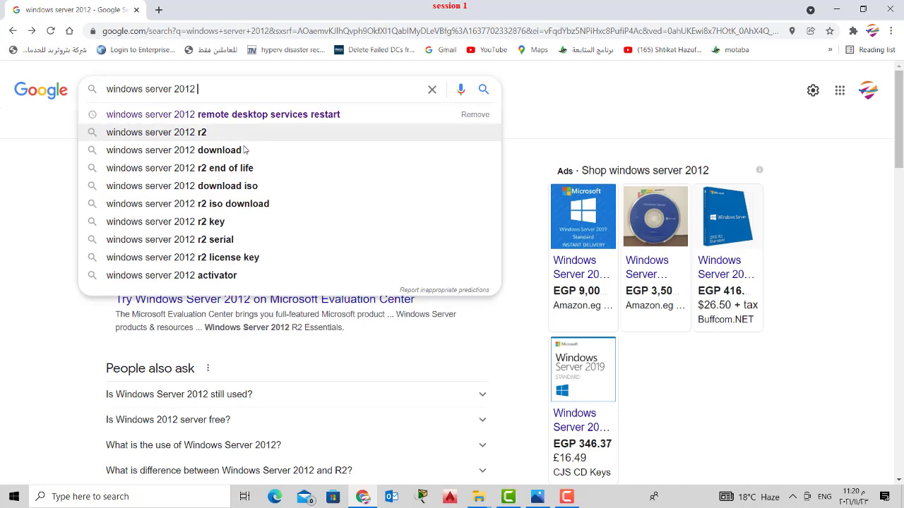
left_click(219, 150)
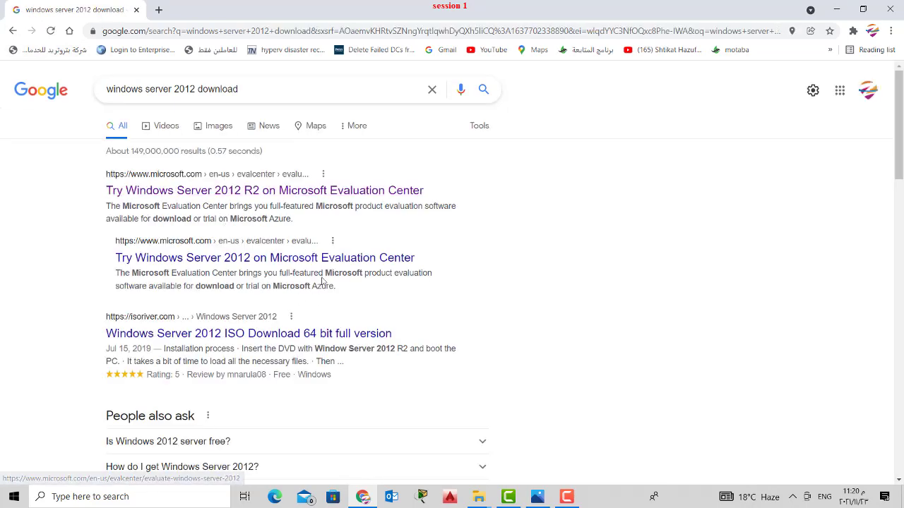
left_click(301, 258)
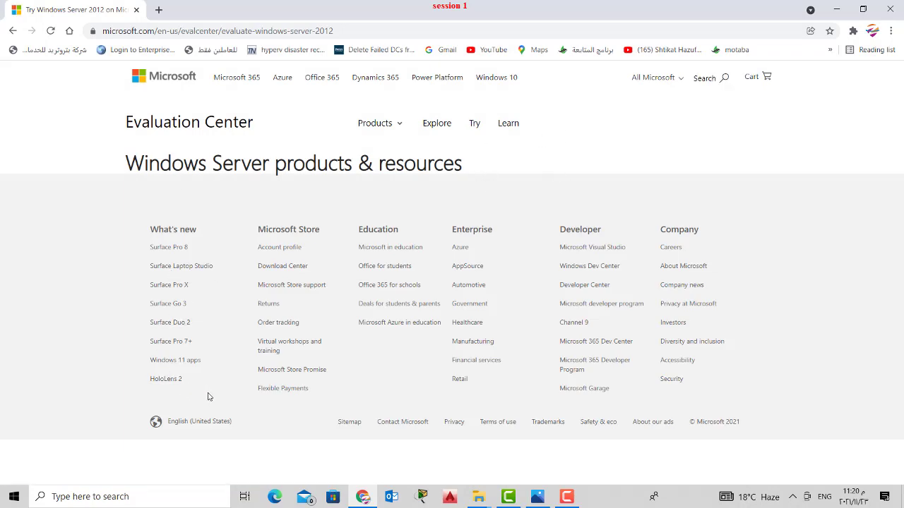
- Choose Windows Server under Products & Services in the All Microsoft menu
left_click(666, 81)
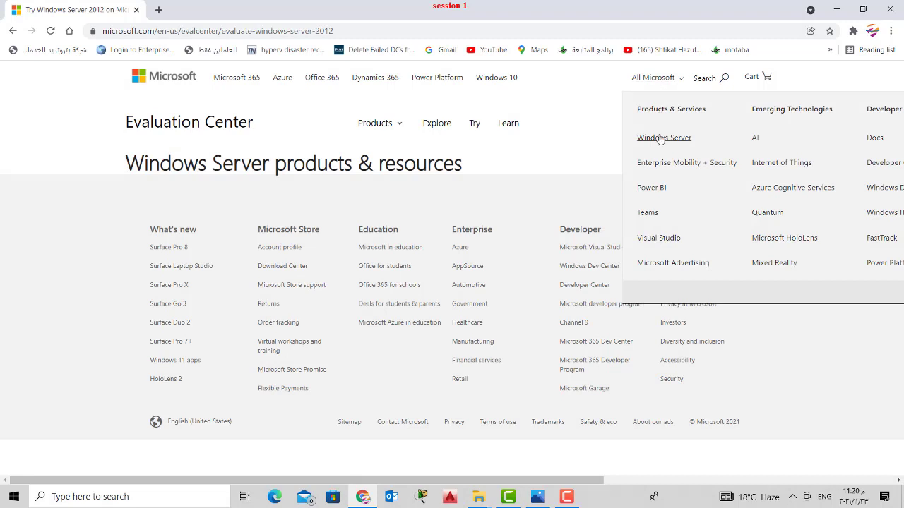
left_click(662, 76)
left_click(663, 85)
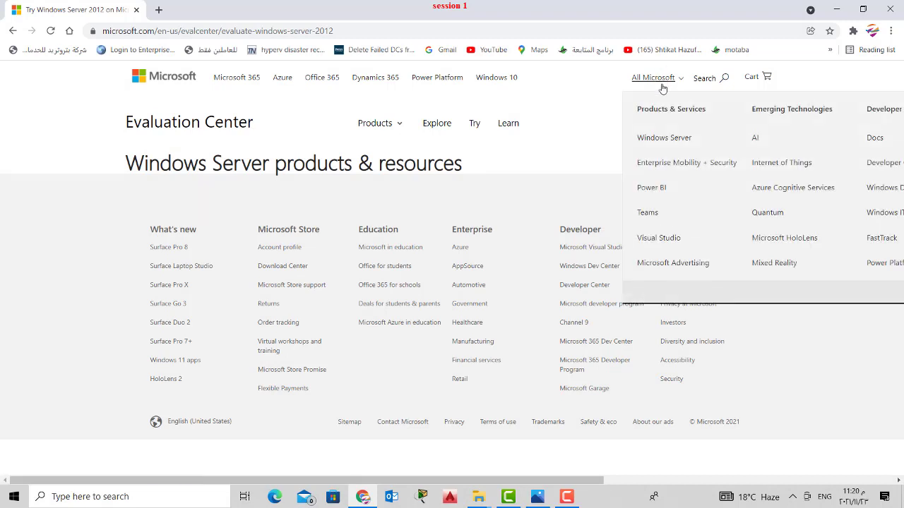
- Open the Windows Server product page and decline the Microsoft survey invitation
left_click(664, 140)
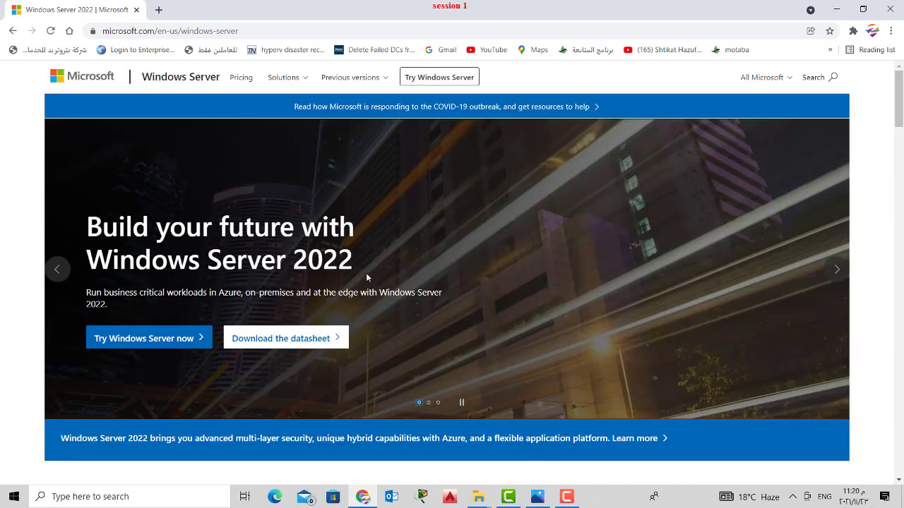
scroll(399, 215, "down", 3)
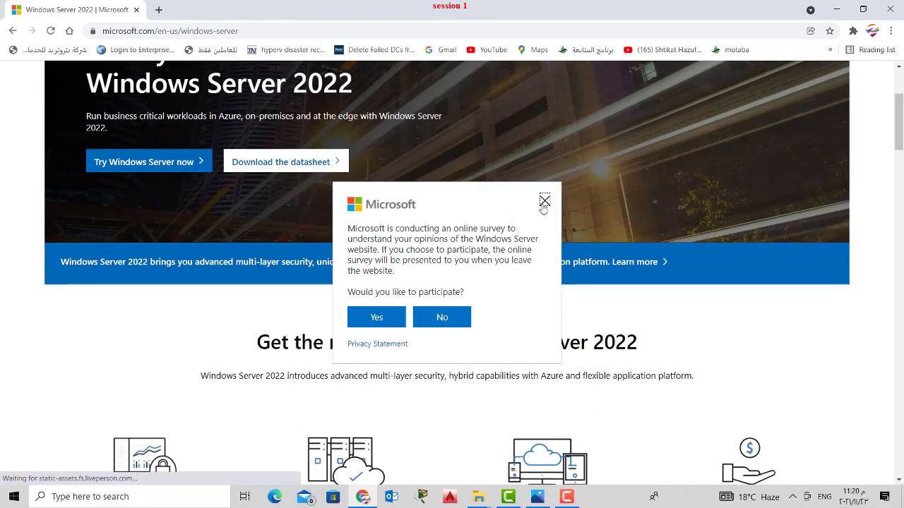
left_click(541, 199)
- Read through the Windows Server 2022 page, ending on the 2012 R2 Editions Comparison download page
scroll(485, 272, "down", 6)
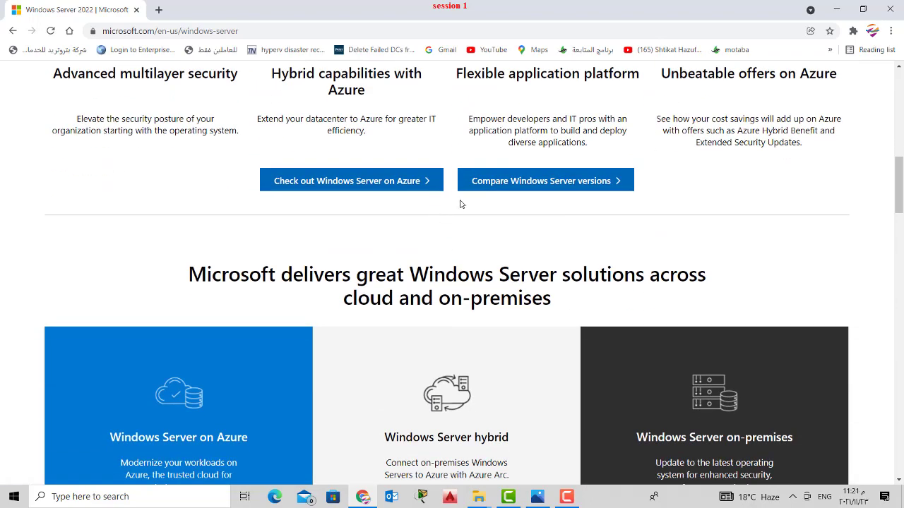
scroll(466, 202, "down", 7)
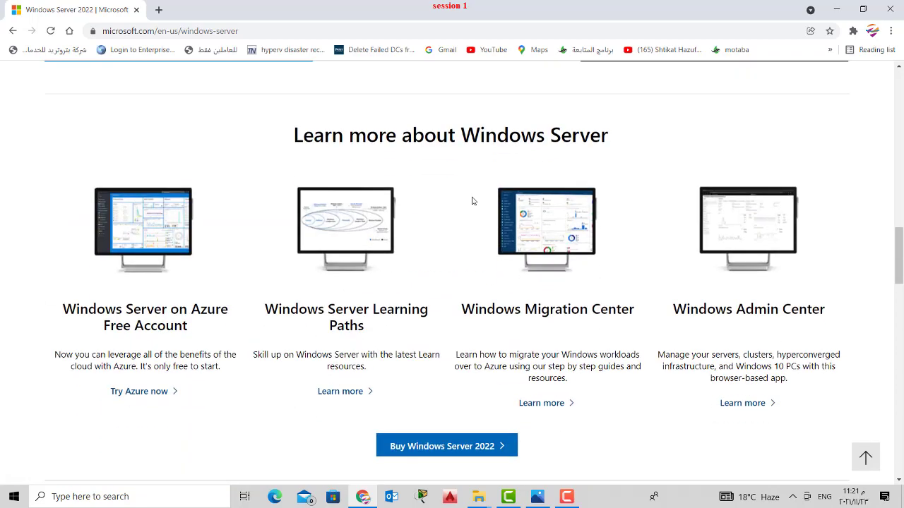
scroll(473, 201, "down", 3)
scroll(474, 202, "down", 8)
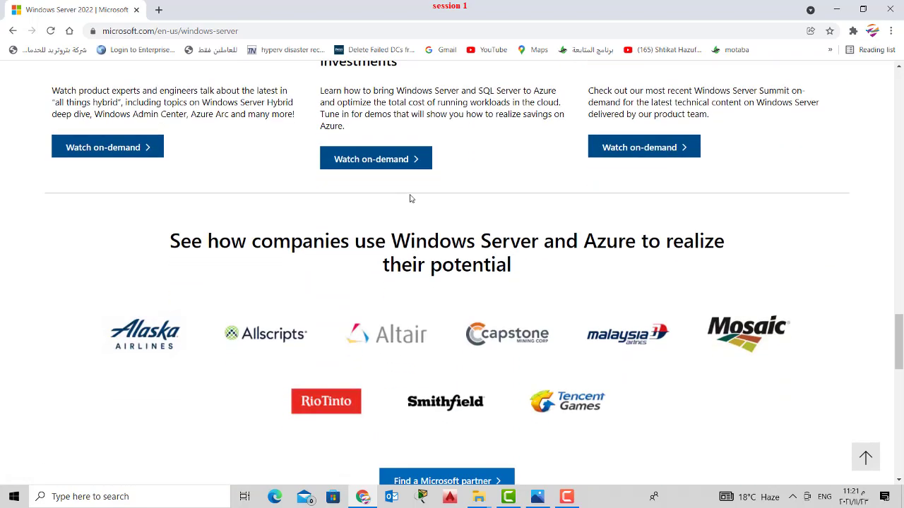
scroll(410, 199, "down", 3)
scroll(409, 199, "down", 8)
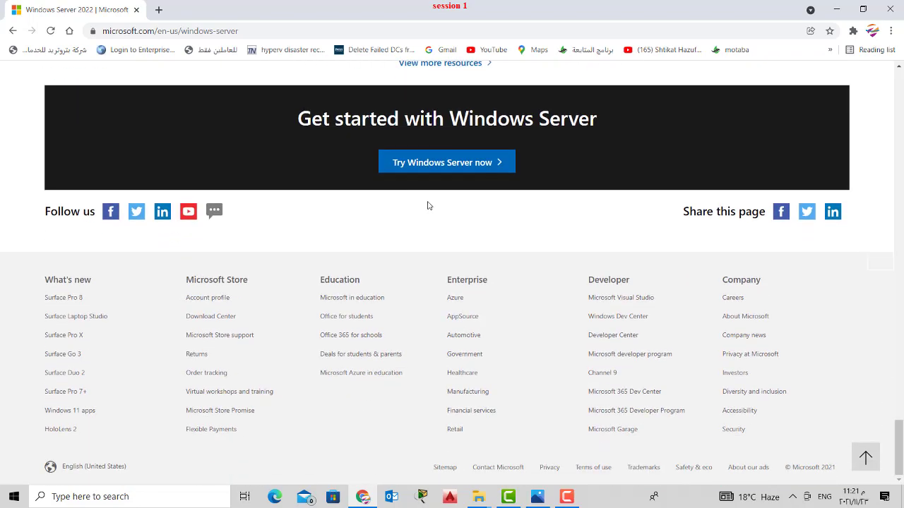
scroll(427, 205, "up", 20)
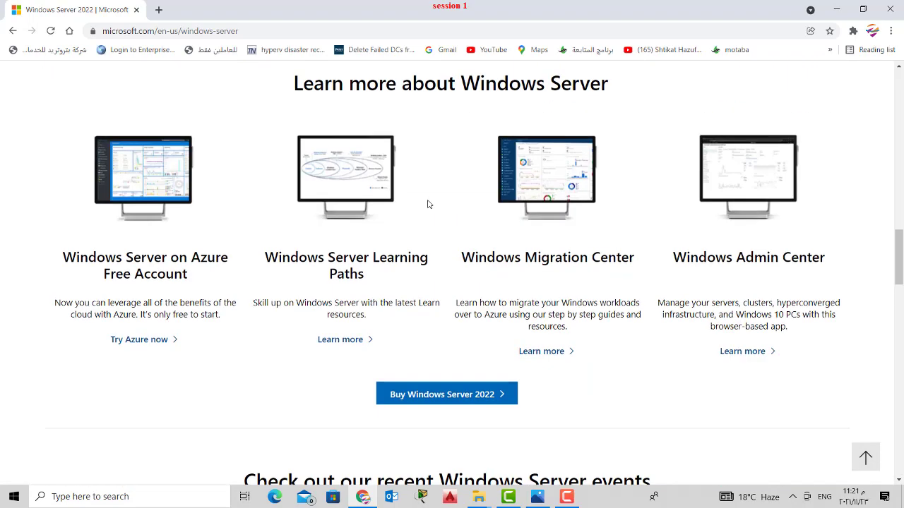
scroll(427, 203, "up", 10)
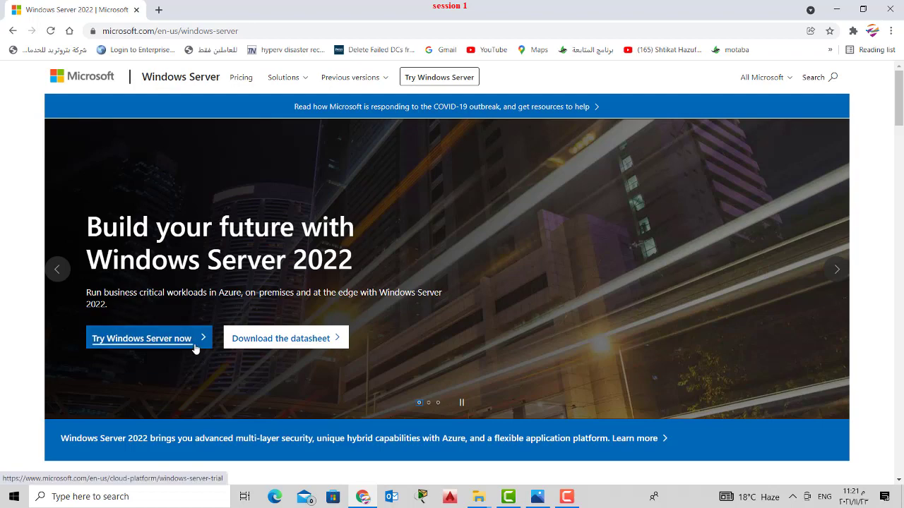
scroll(196, 348, "down", 2)
scroll(196, 347, "up", 1)
scroll(202, 329, "down", 3)
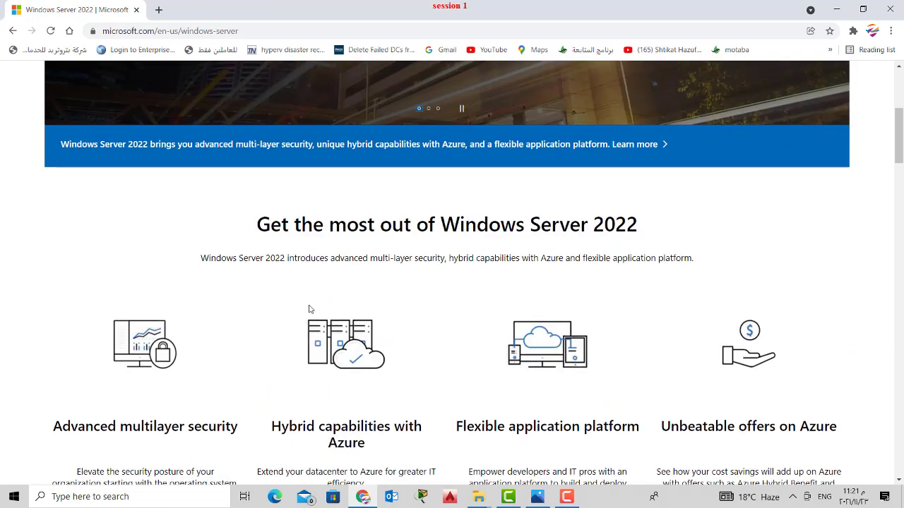
scroll(308, 309, "down", 3)
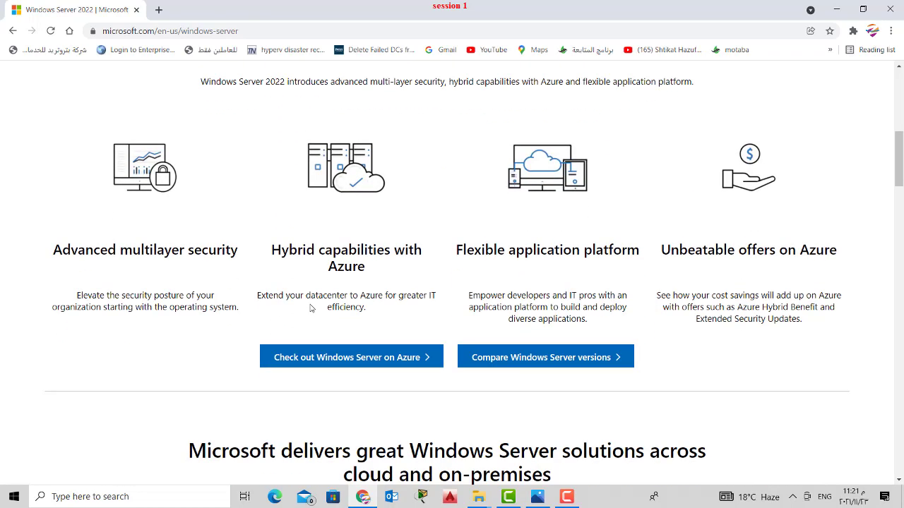
scroll(310, 308, "down", 3)
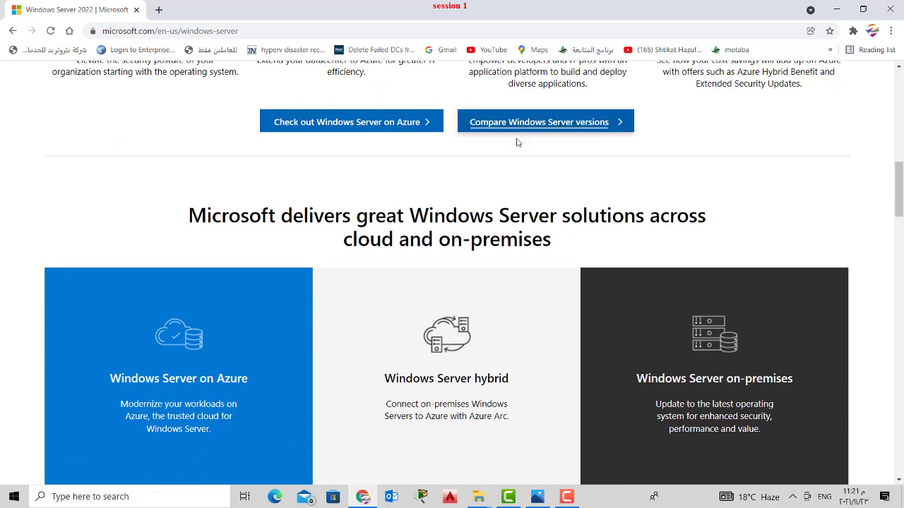
scroll(487, 135, "down", 3)
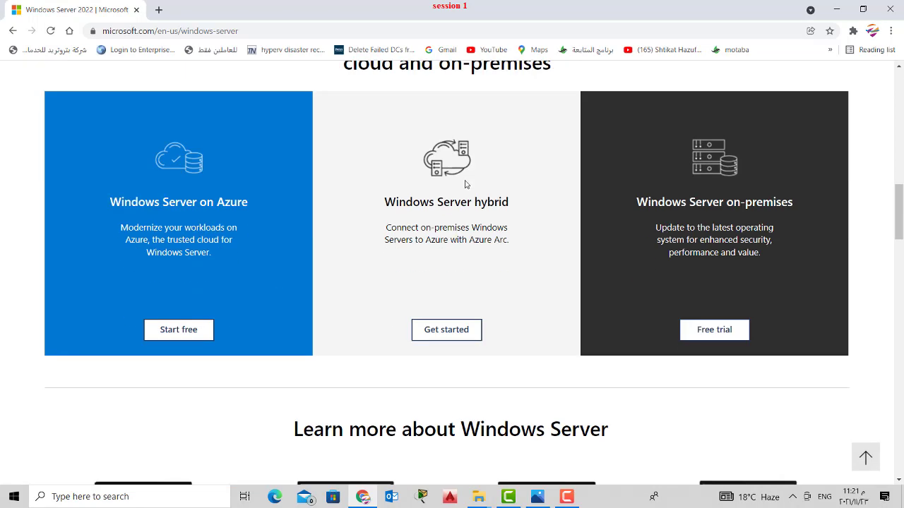
left_click(653, 489)
- Go back twice to the Windows Server 2022 page and close the accidentally opened COVID-19 tab
left_click(856, 442)
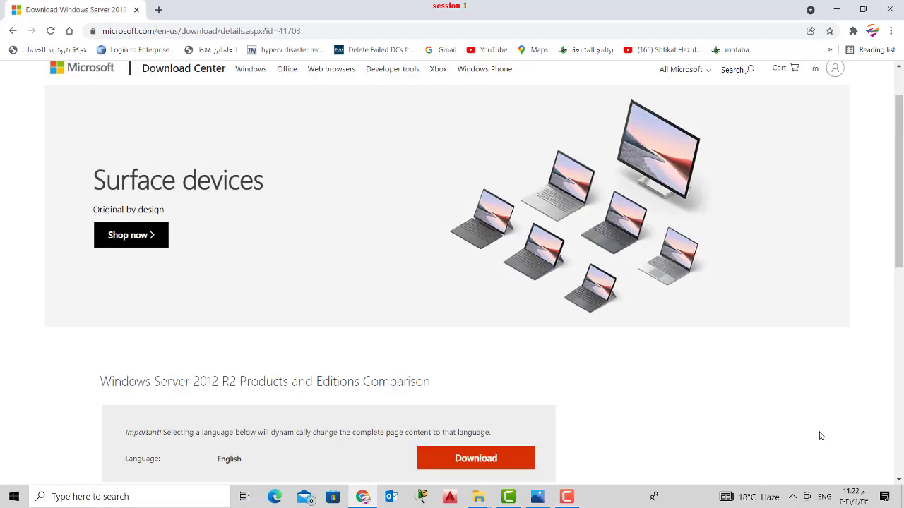
scroll(538, 402, "up", 1)
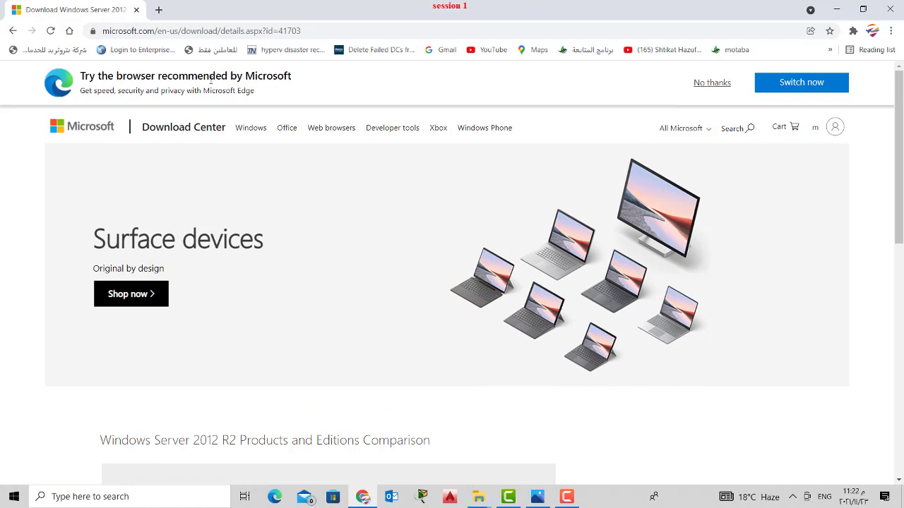
left_click(10, 31)
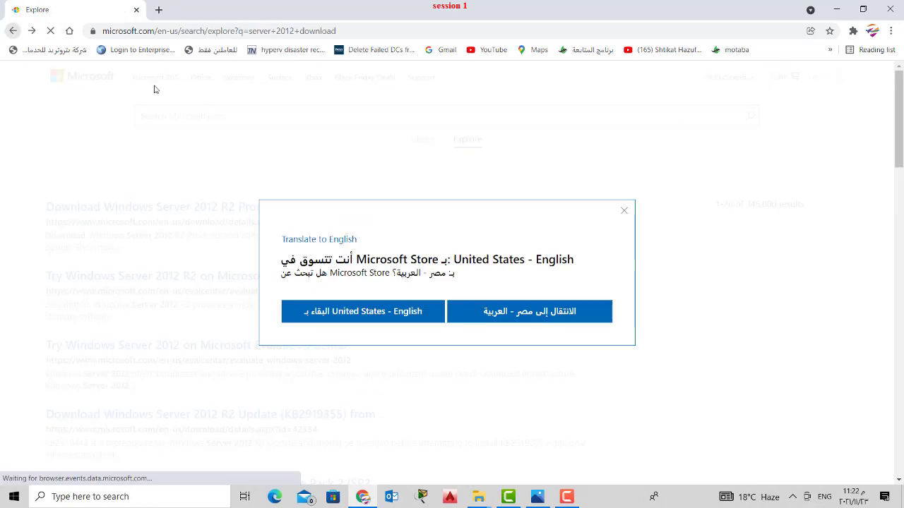
left_click(10, 31)
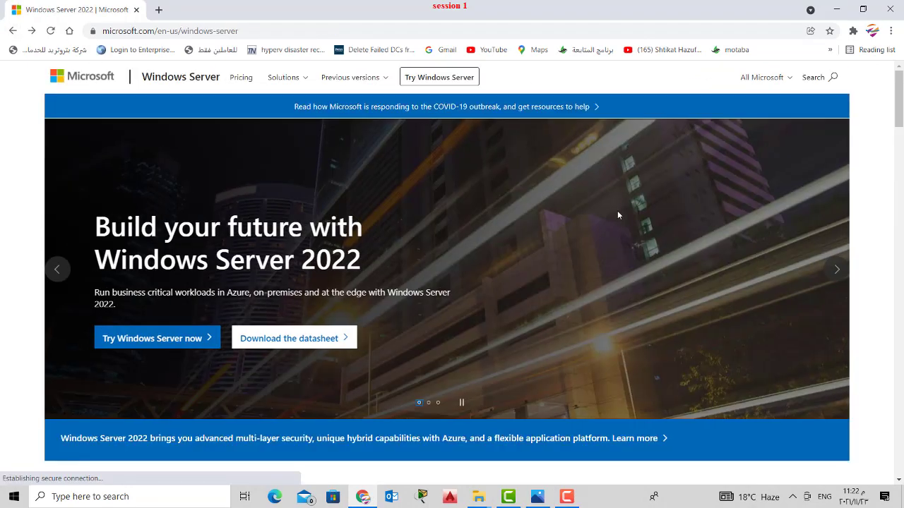
left_click(831, 78)
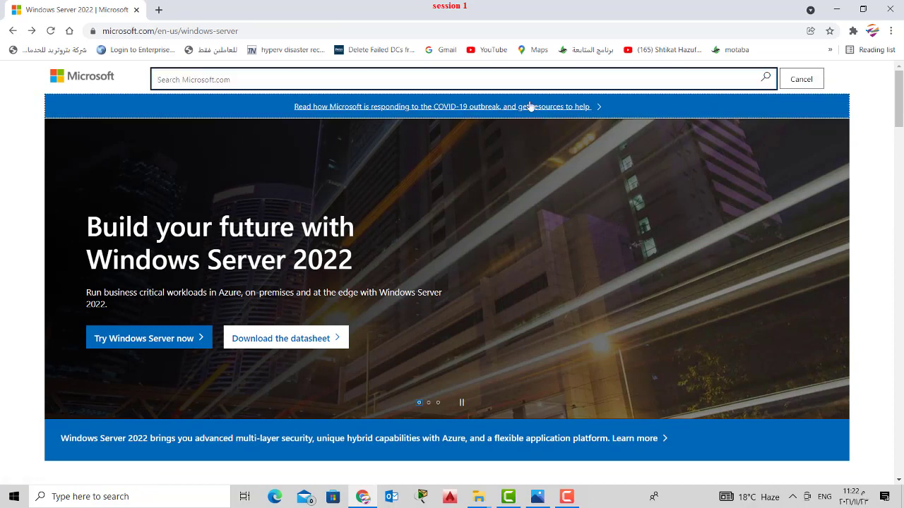
left_click(351, 100)
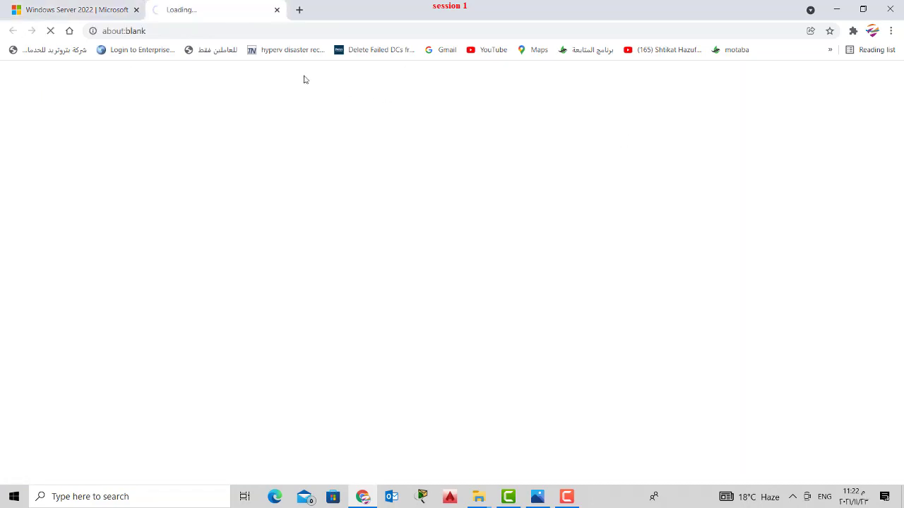
left_click(277, 10)
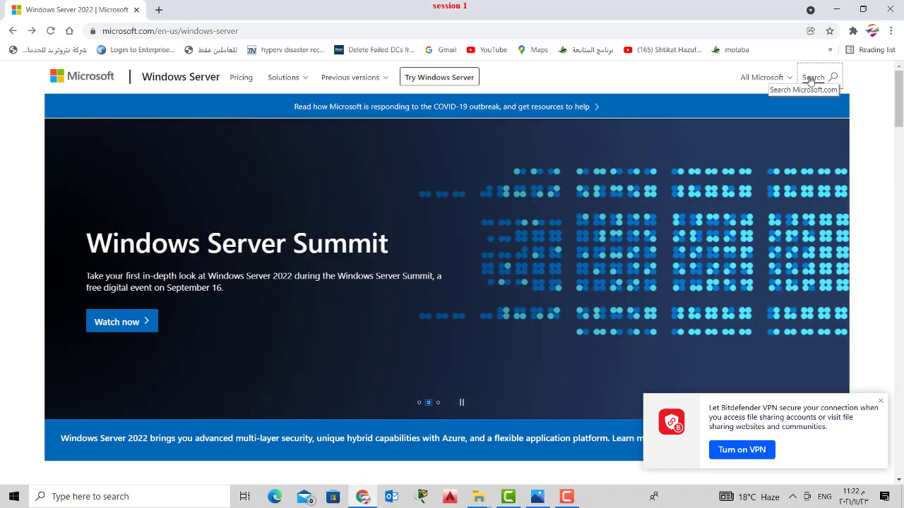
- Search Microsoft.com for 'windows server 2012 r2' and dismiss the store region prompt
left_click(814, 78)
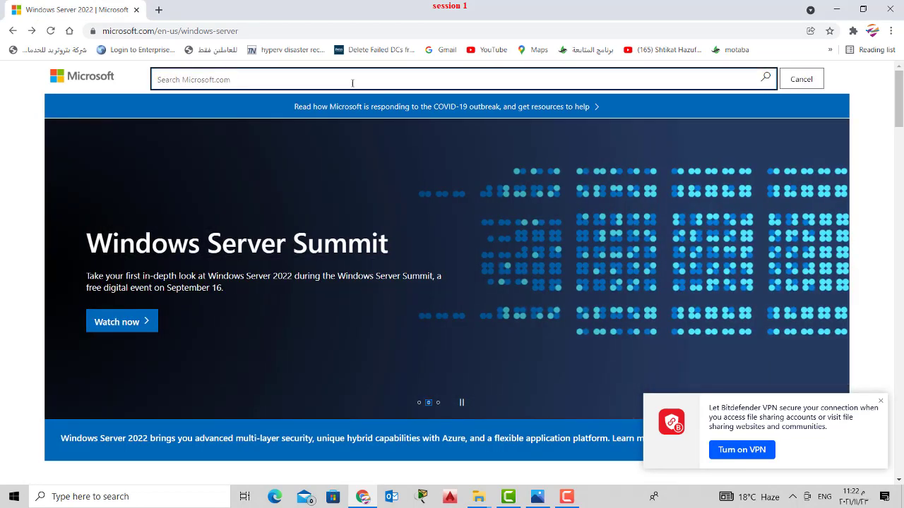
type("wind")
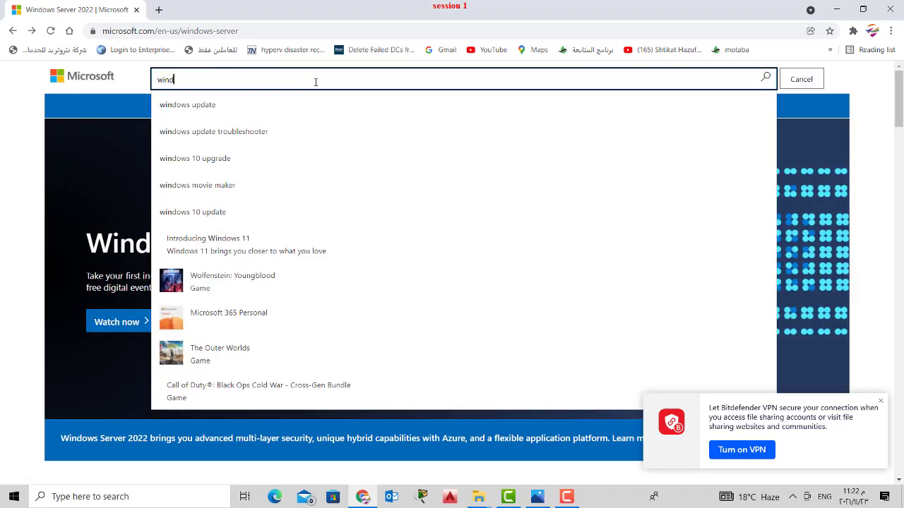
type("ows server ")
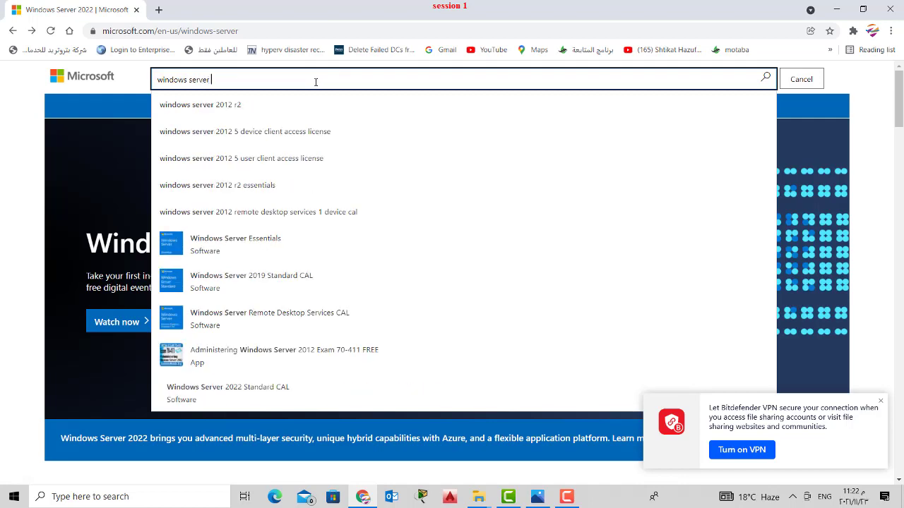
type("2012")
key("Down")
key("Return")
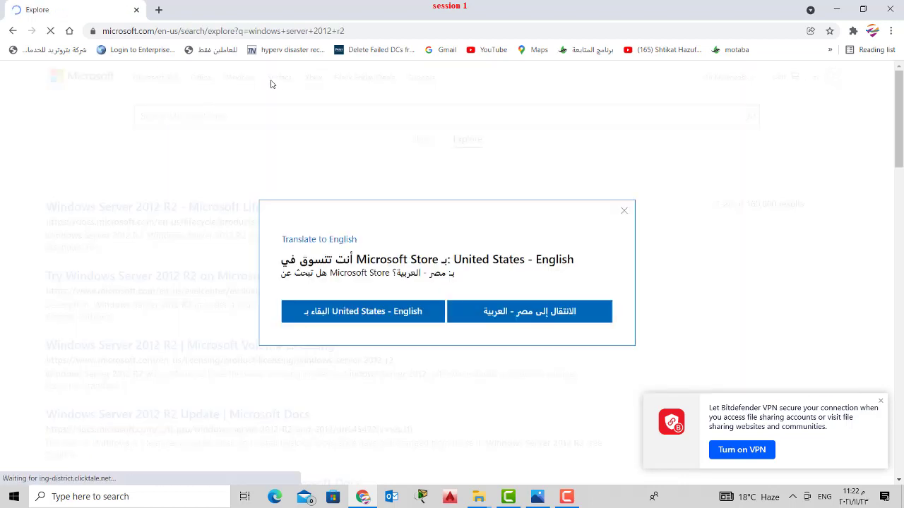
left_click(624, 210)
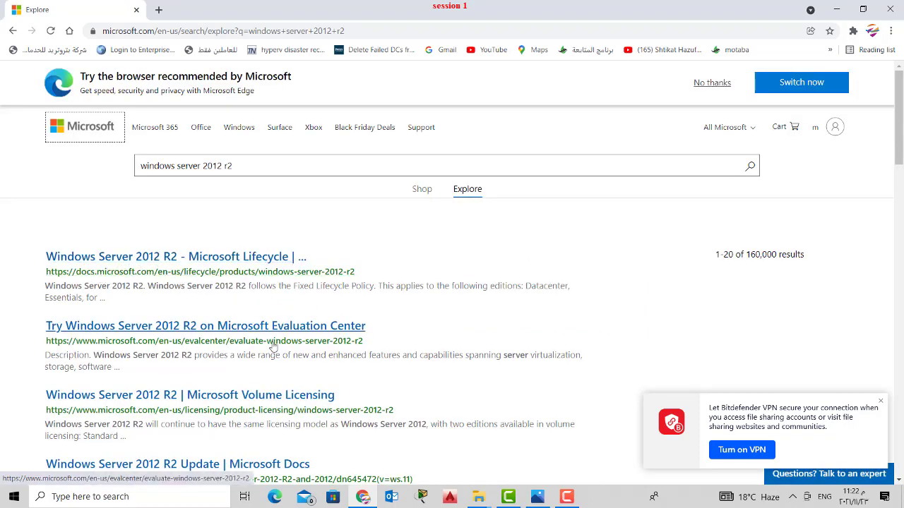
- Refine the search to 'windows server 2012 r2 download', preview the Evaluation Center result, and return
left_click(261, 170)
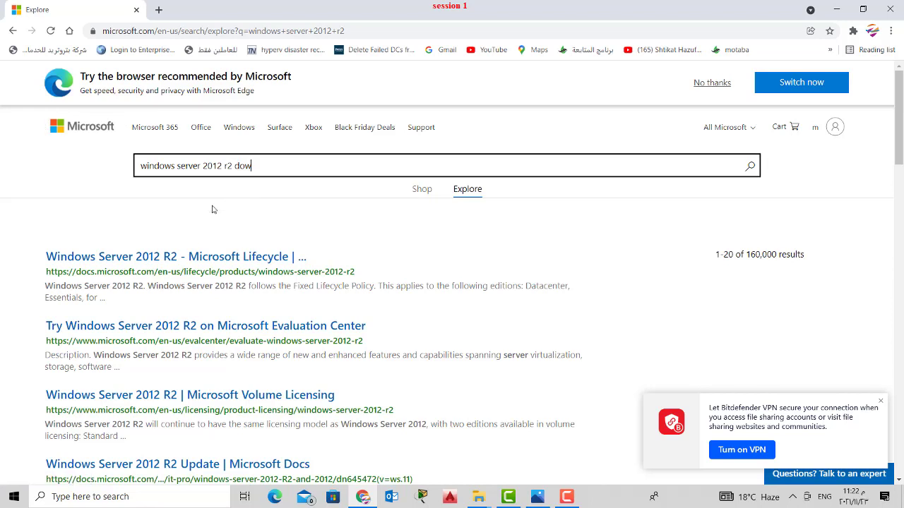
type("download")
key("Return")
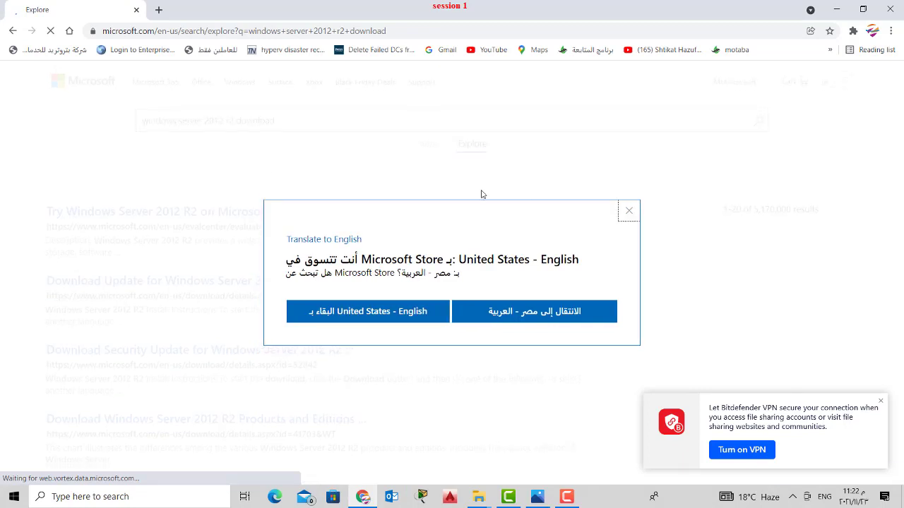
left_click(629, 210)
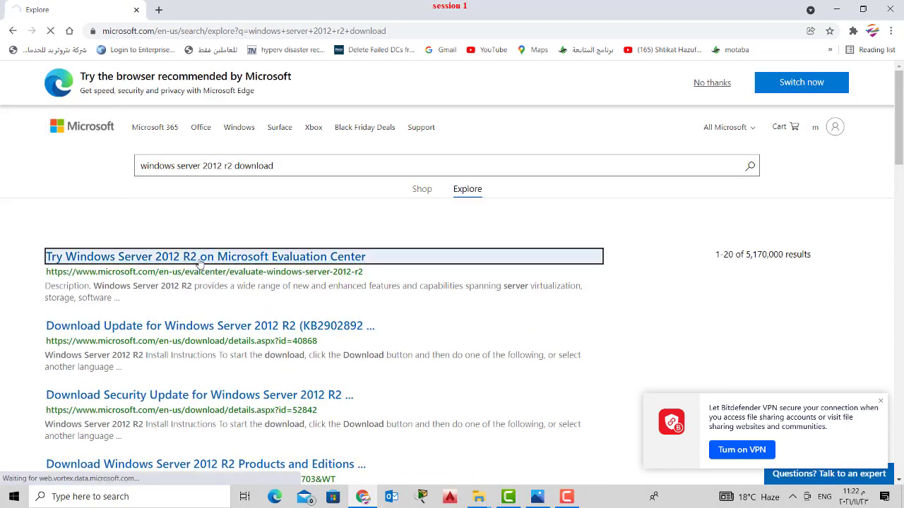
left_click(200, 262)
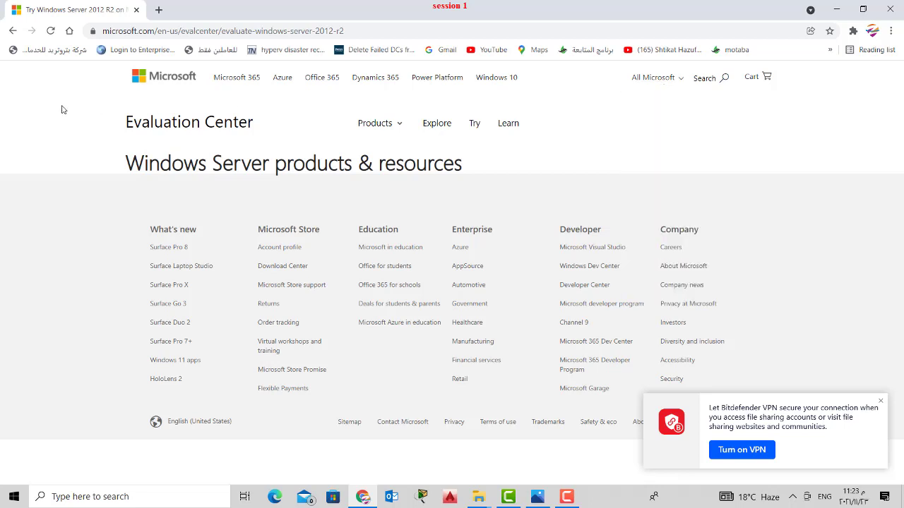
left_click(13, 32)
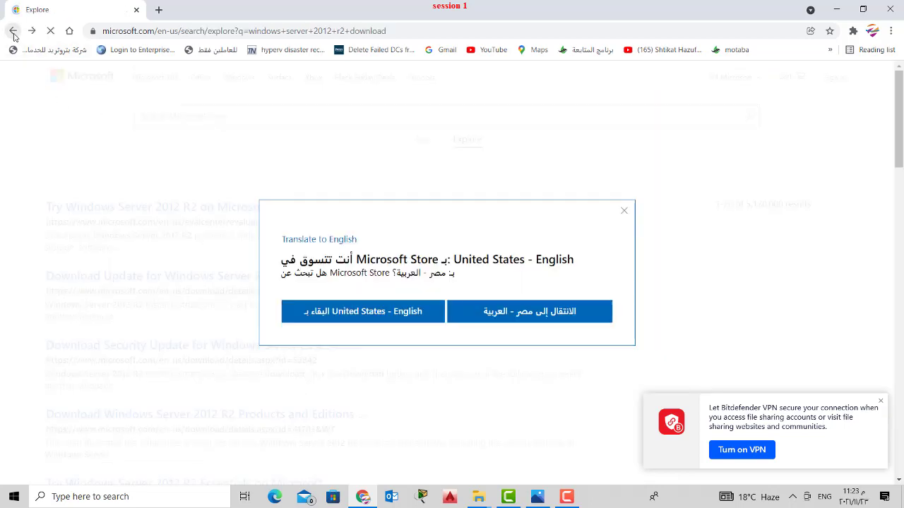
left_click(627, 214)
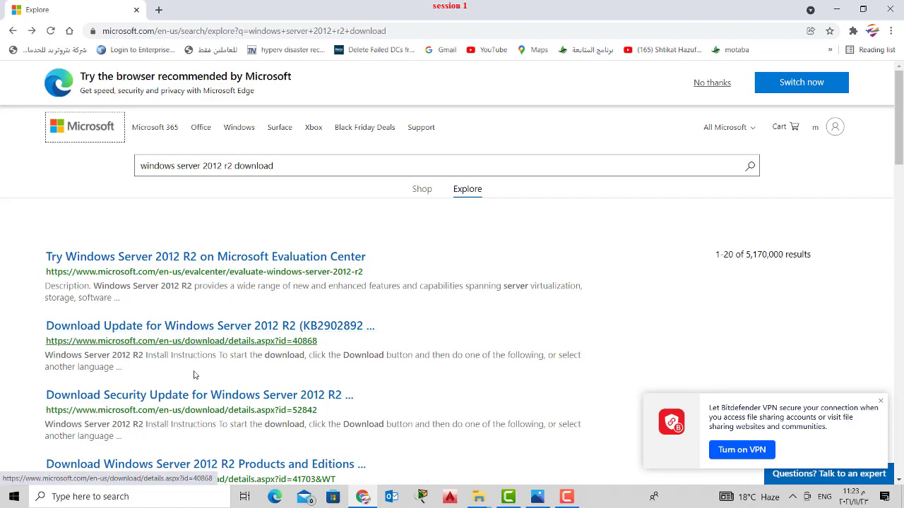
- Review the Windows Server 2012 R2 Products and Editions Comparison download details, then close Chrome
left_click(272, 468)
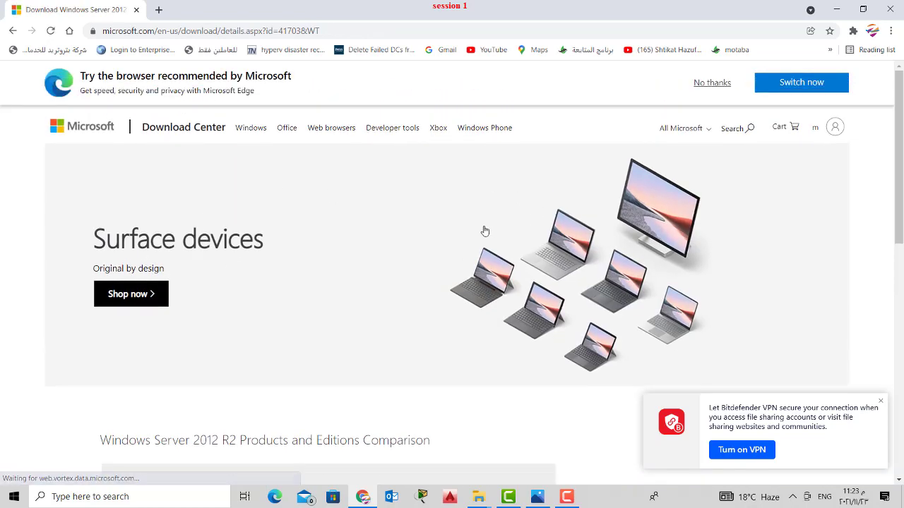
scroll(484, 231, "down", 4)
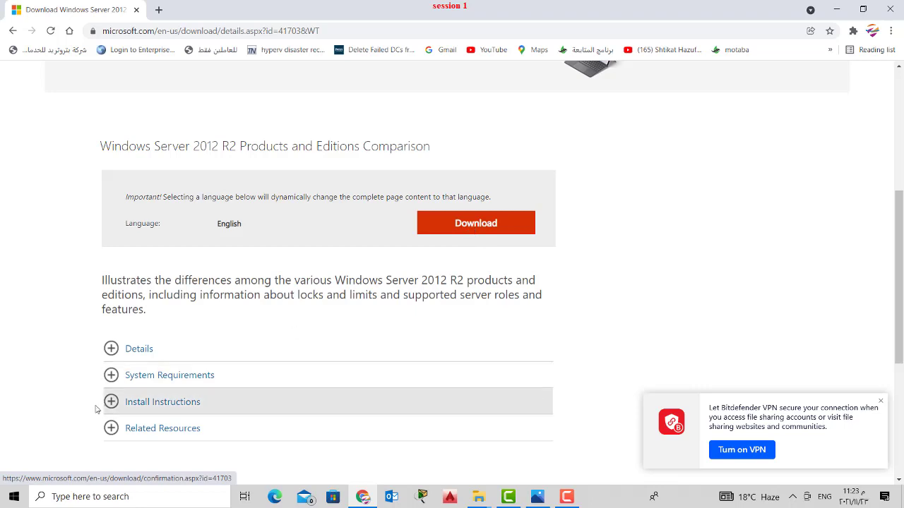
left_click(111, 348)
scroll(263, 380, "down", 1)
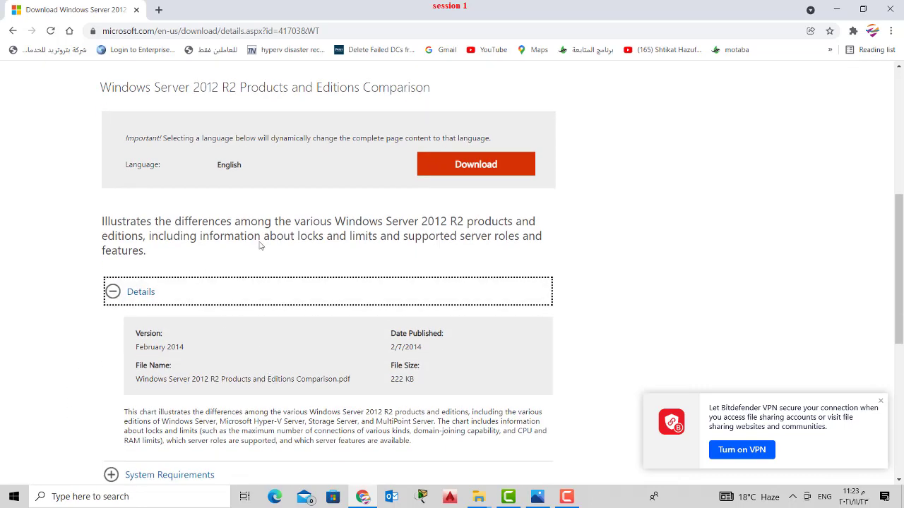
scroll(467, 209, "down", 2)
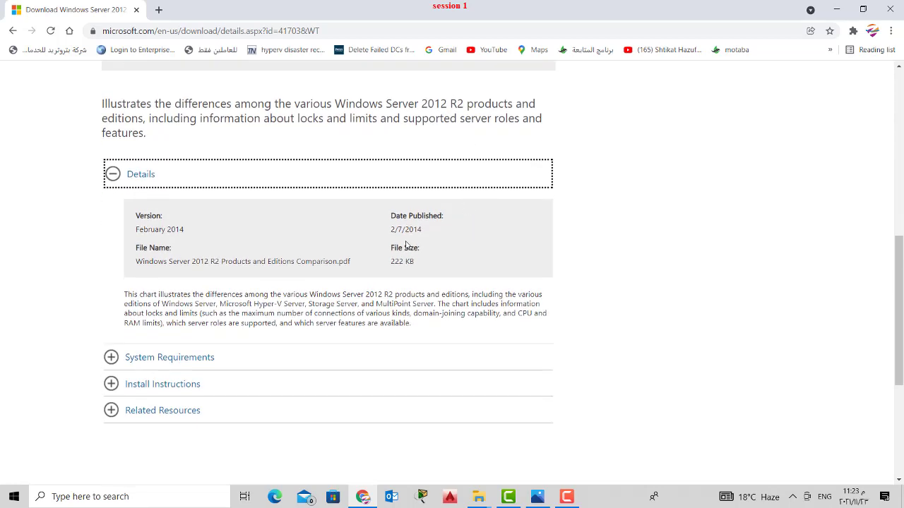
left_click(891, 10)
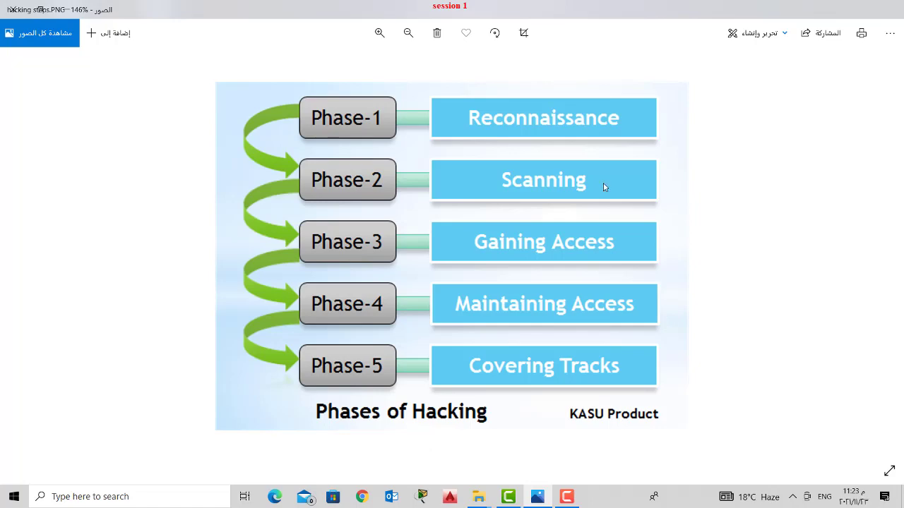
- Close the Phases of Hacking image and launch VMware Workstation from its desktop shortcut
left_click(2, 5)
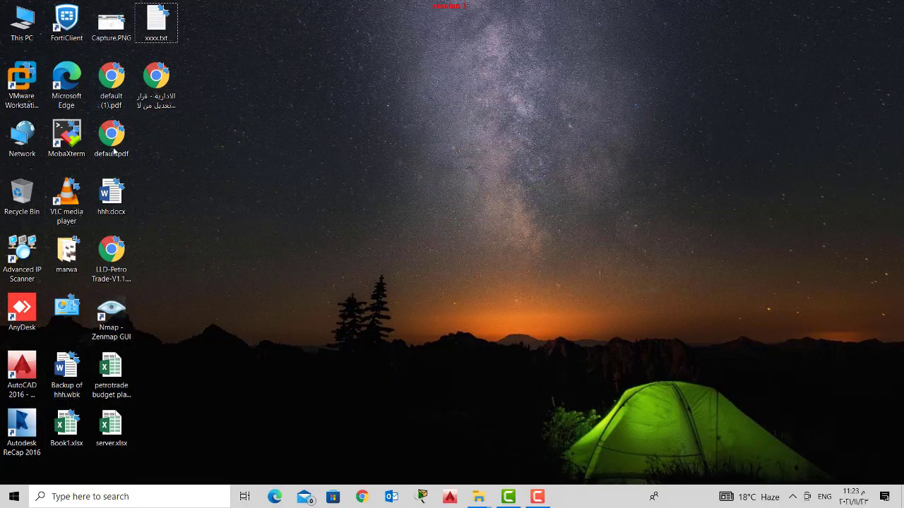
left_click(19, 84)
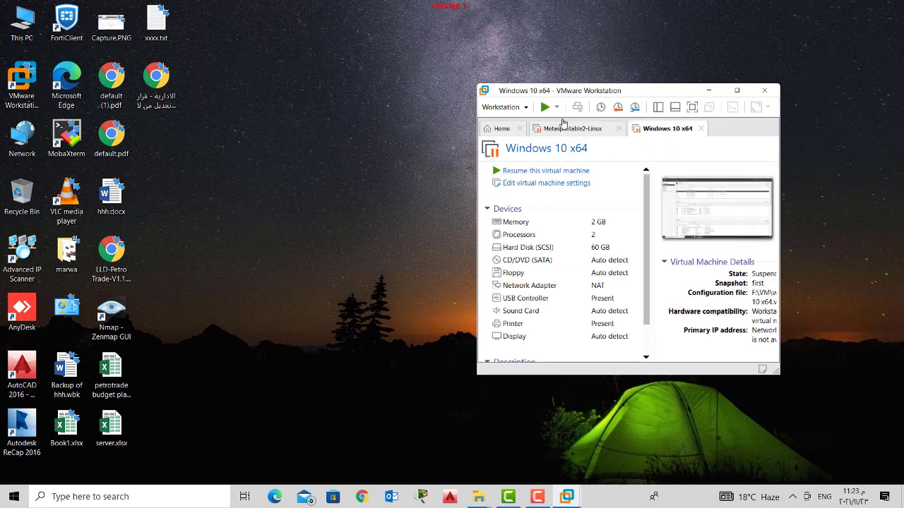
- Start a custom New Virtual Machine wizard and choose installing from an ISO disc image
left_click(501, 107)
mouse_move(503, 126)
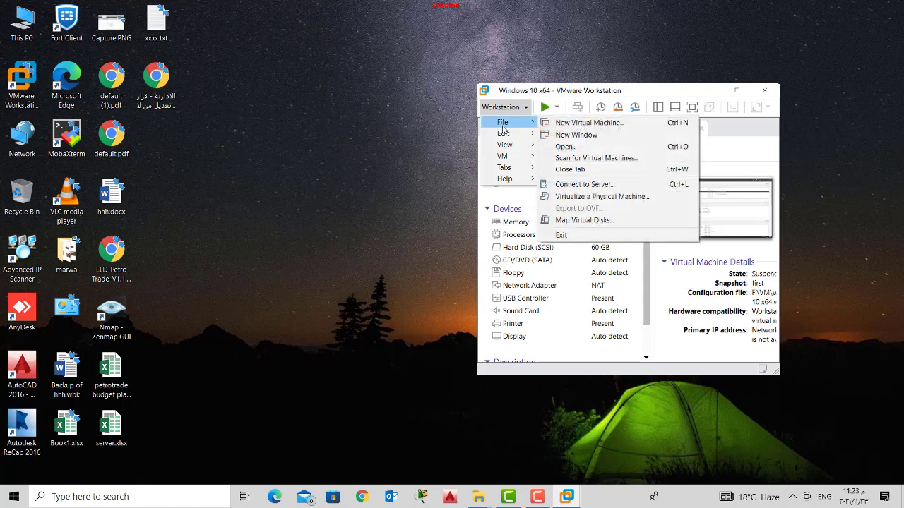
left_click(586, 123)
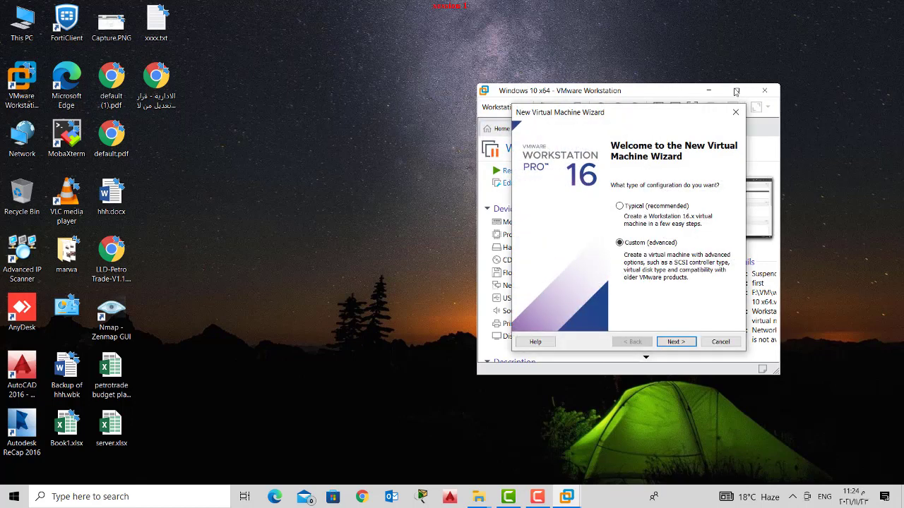
left_click(675, 341)
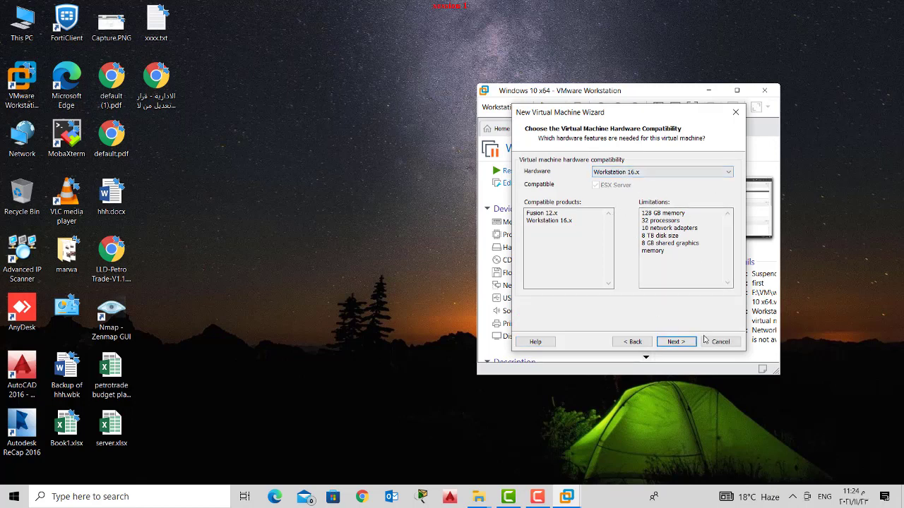
left_click(679, 343)
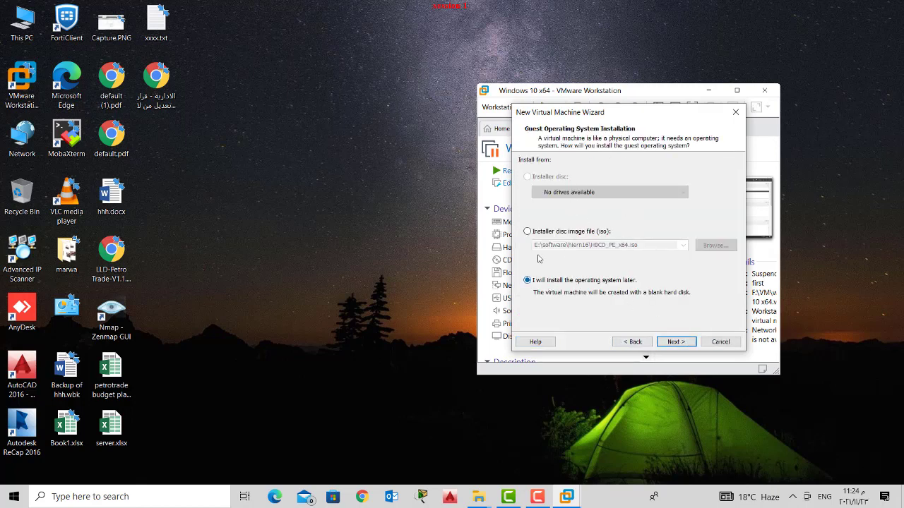
left_click(534, 232)
- Pick kali-linux-2021.3a-installer-amd64.iso from E:\torrent games as the installer image
left_click(715, 245)
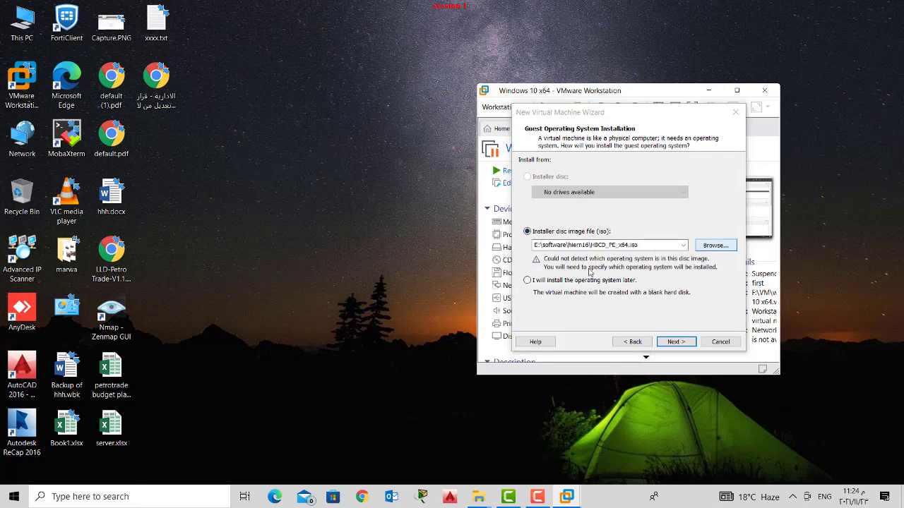
scroll(548, 296, "down", 3)
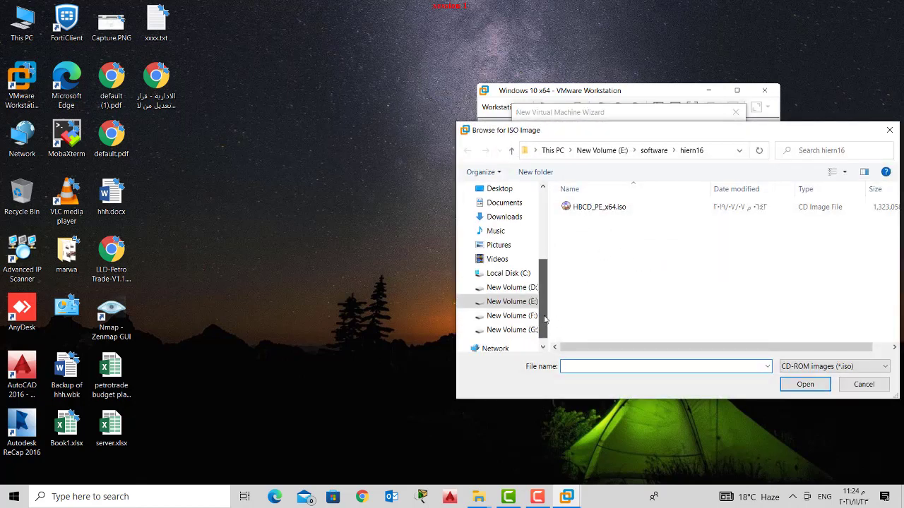
left_click(512, 287)
scroll(601, 258, "down", 5)
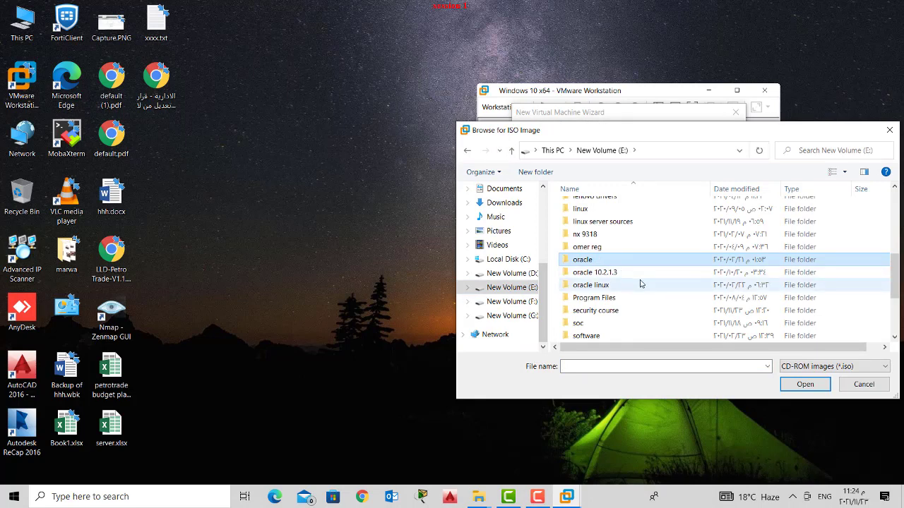
scroll(636, 279, "down", 3)
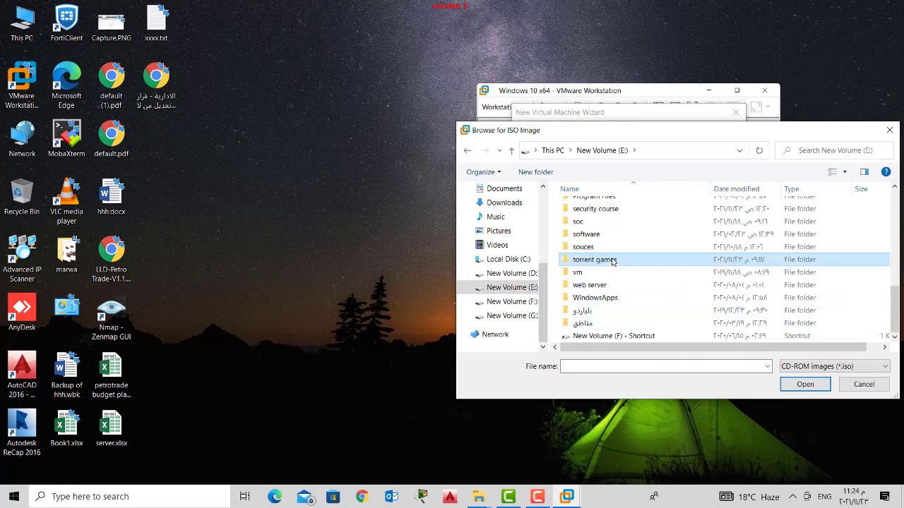
double_click(613, 261)
scroll(614, 290, "down", 5)
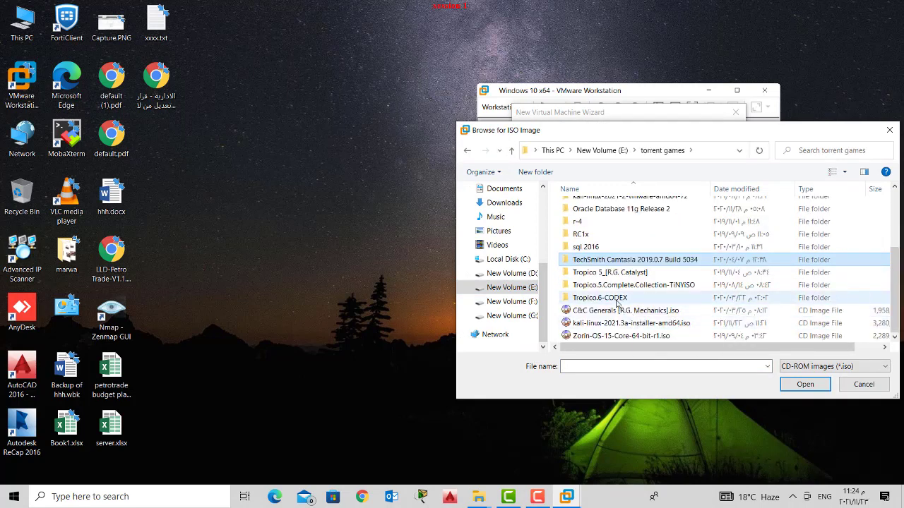
left_click(622, 323)
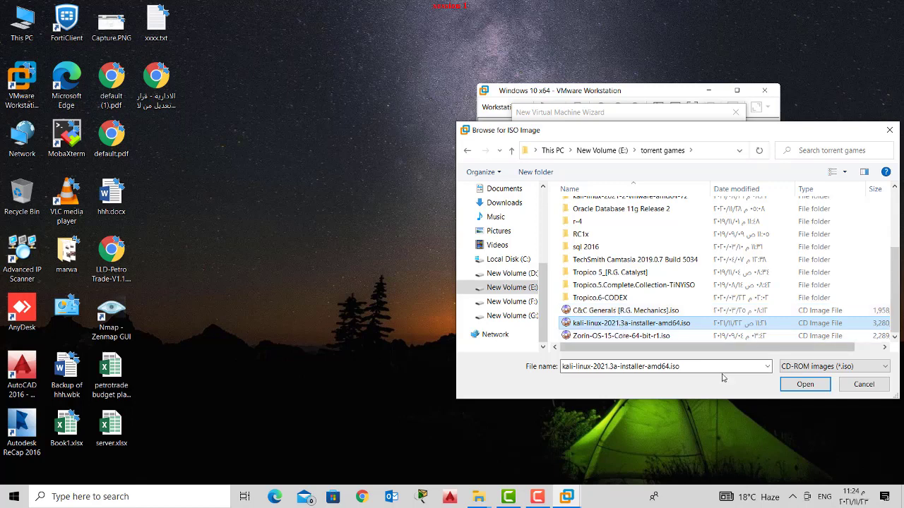
left_click(803, 385)
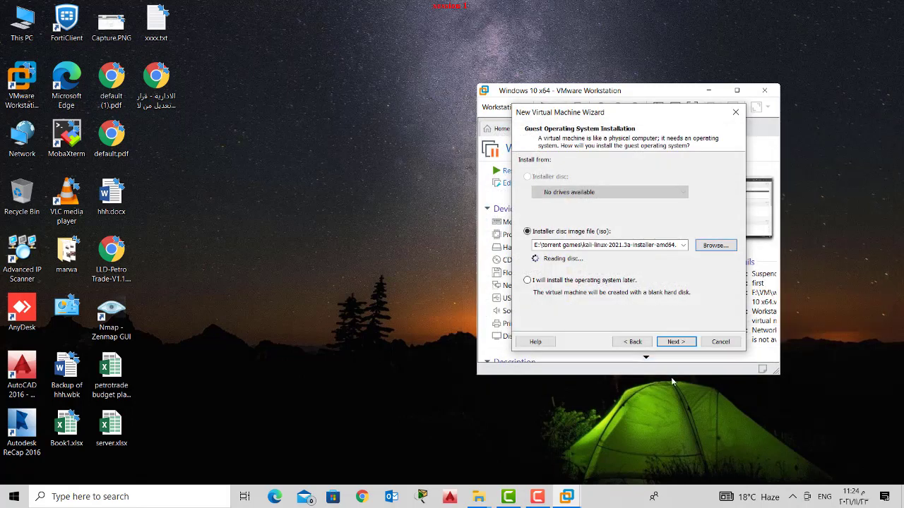
- Set the guest OS to Linux, version Other Linux 5.x and later kernel 64-bit
left_click(684, 343)
left_click(533, 185)
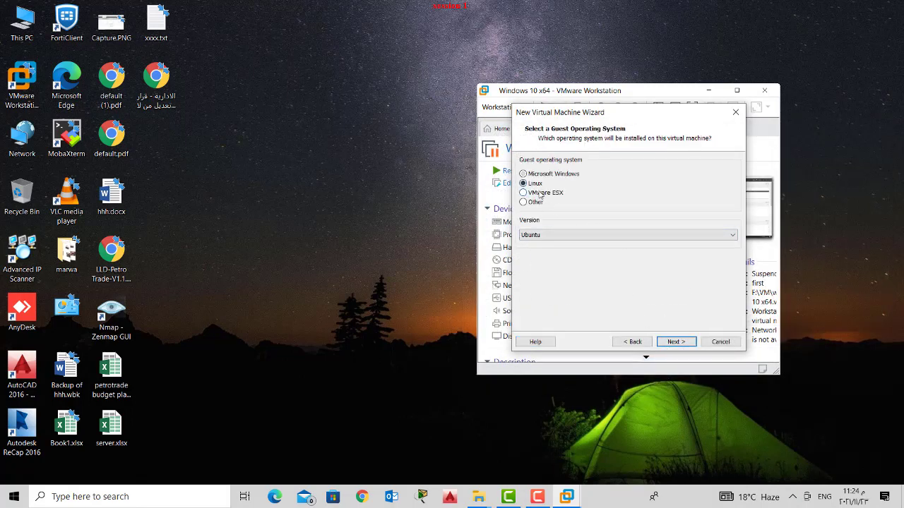
left_click(567, 236)
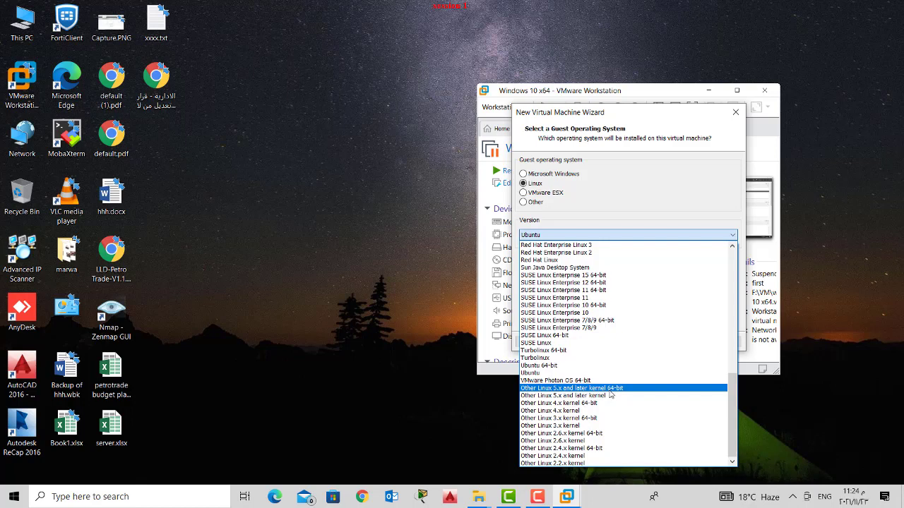
left_click(609, 390)
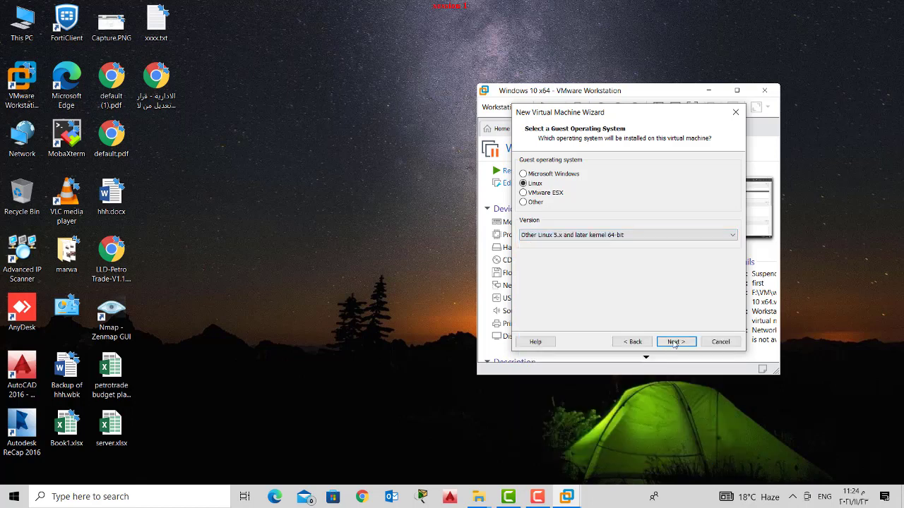
left_click(676, 341)
left_click(717, 208)
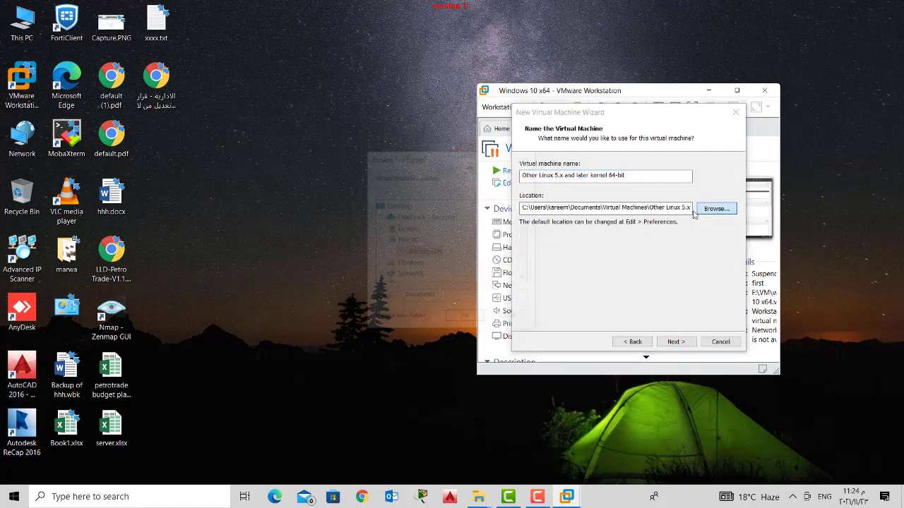
- Create a 'kali new' folder on drive D: and use it as the VM location
scroll(523, 233, "down", 4)
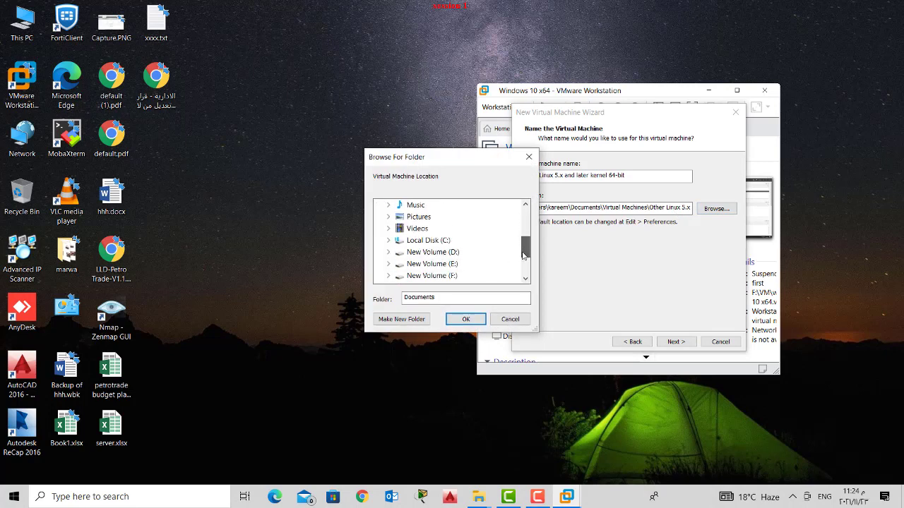
left_click(387, 229)
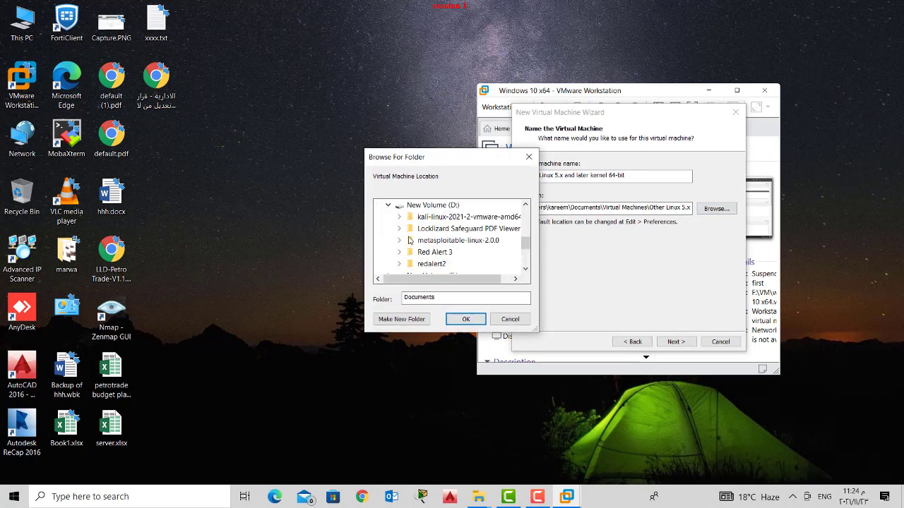
left_click(432, 206)
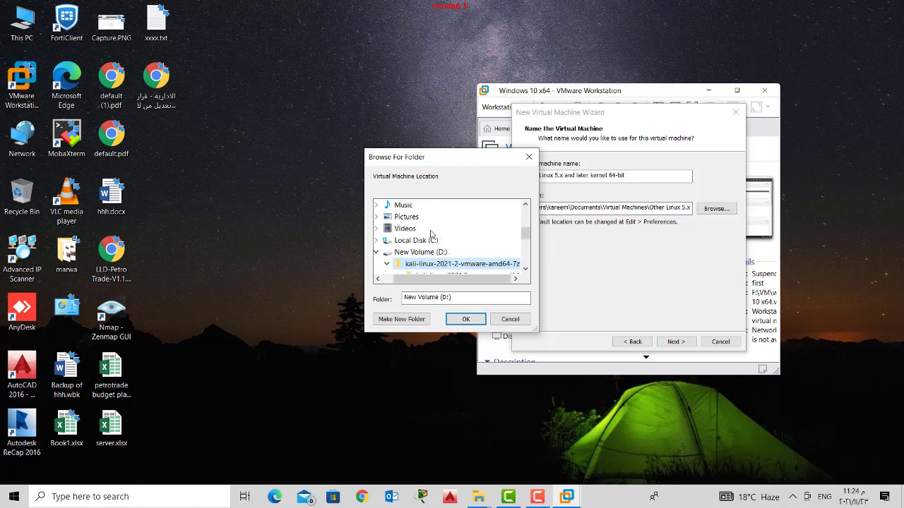
left_click(424, 318)
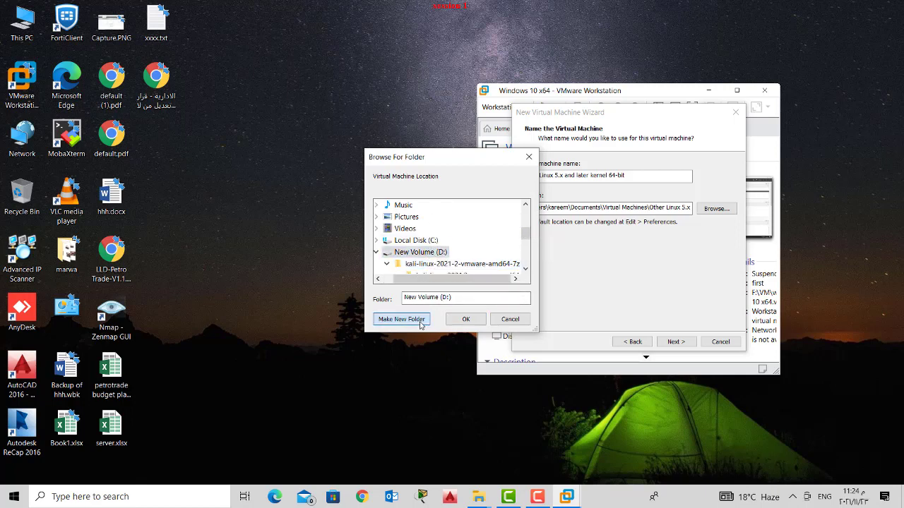
type("kali")
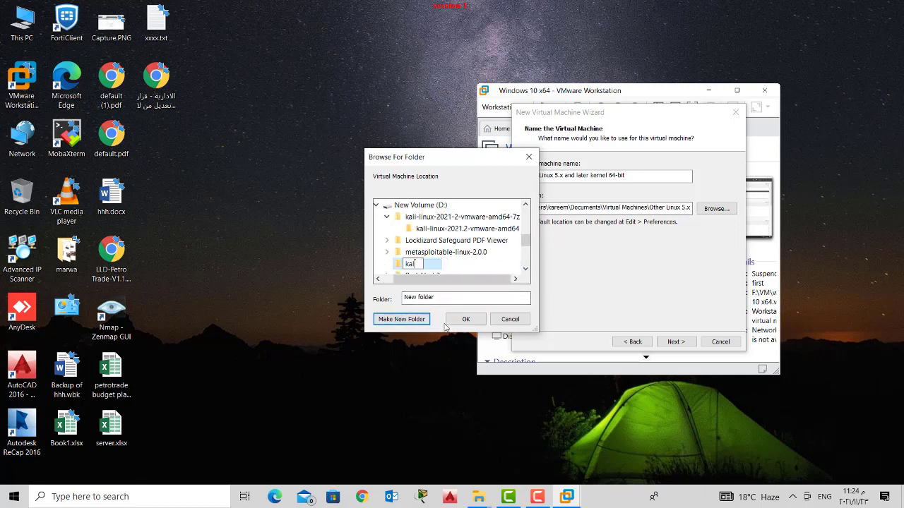
type(" new")
key("Return")
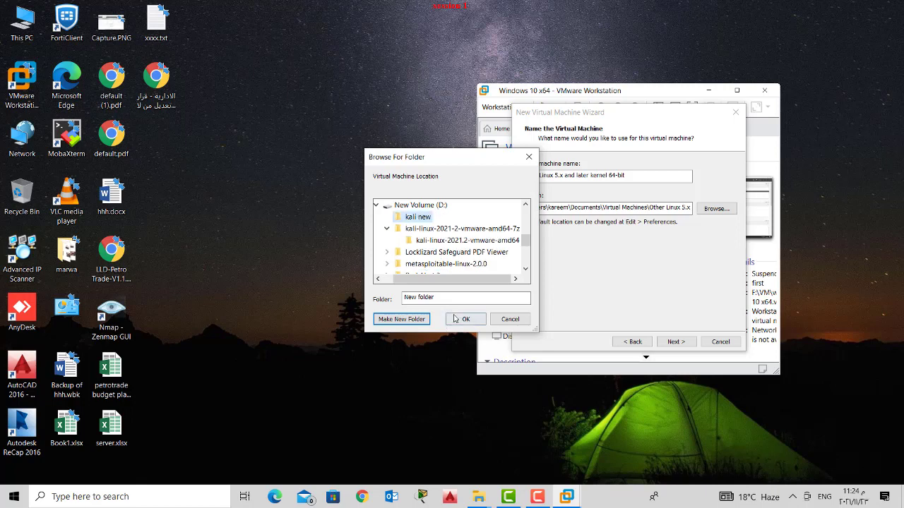
left_click(465, 320)
- Name the virtual machine 'kali' and continue to processor configuration
key("shift+Tab")
key("shift+Tab")
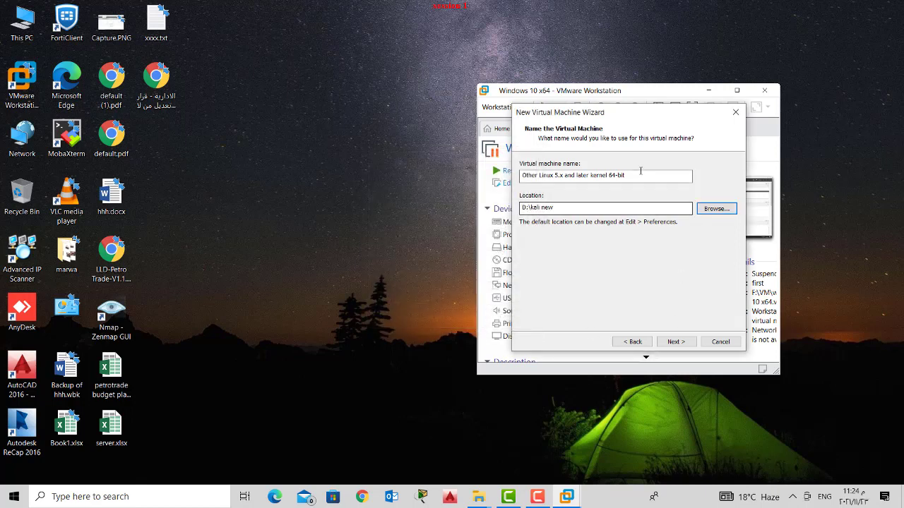
type("kali")
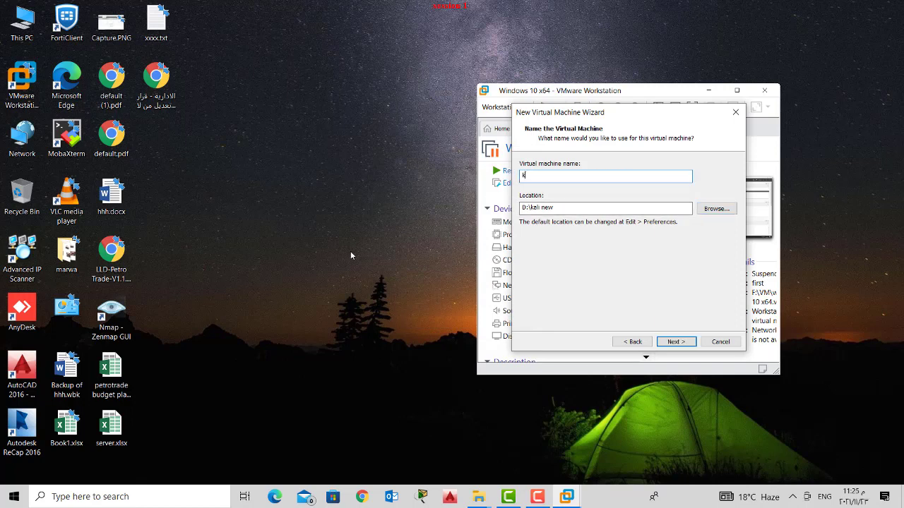
left_click(676, 342)
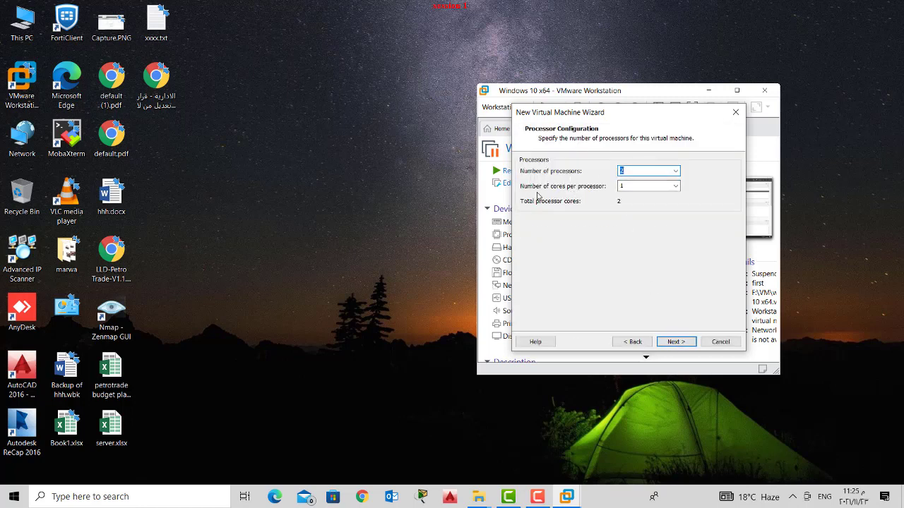
- Keep 2 processors, set memory to 2048 MB, and keep NAT networking
left_click(671, 343)
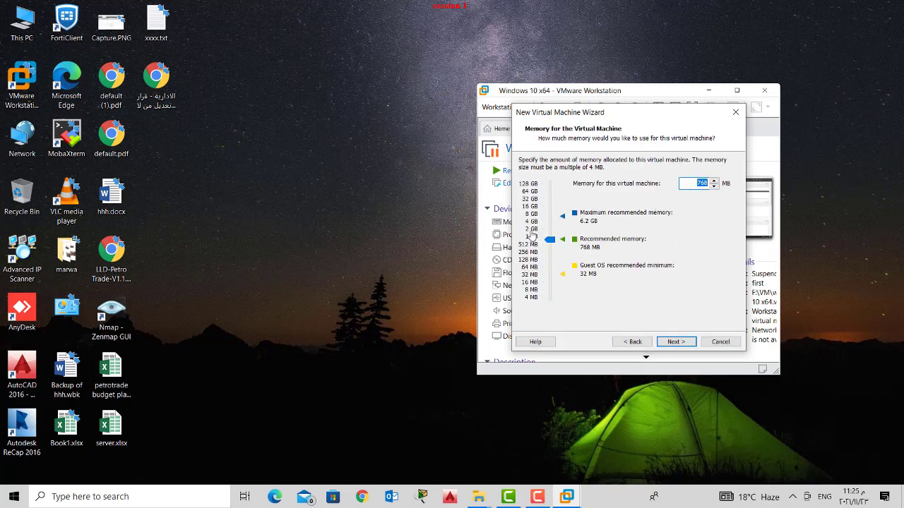
left_click(531, 230)
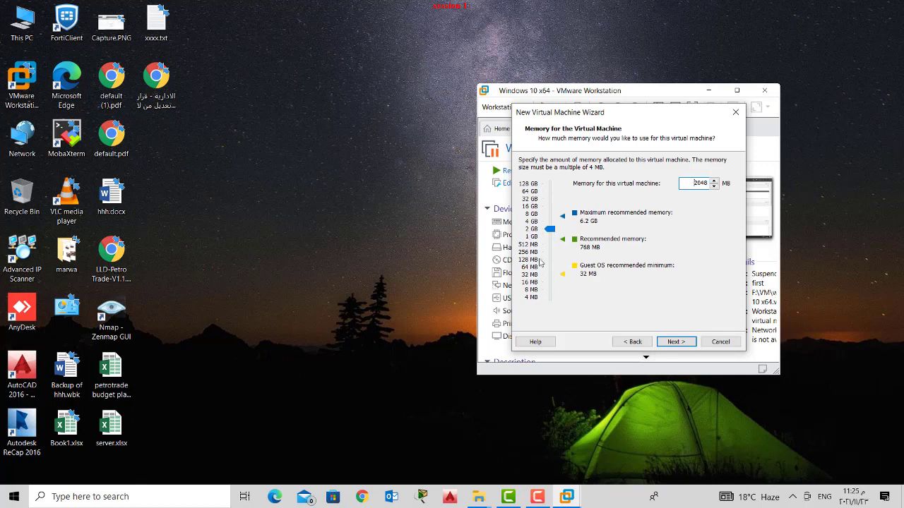
left_click(670, 342)
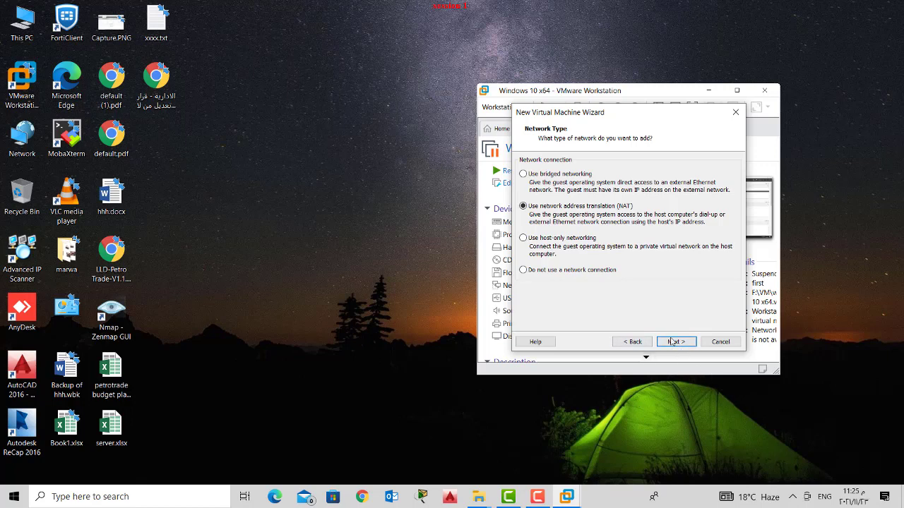
left_click(672, 342)
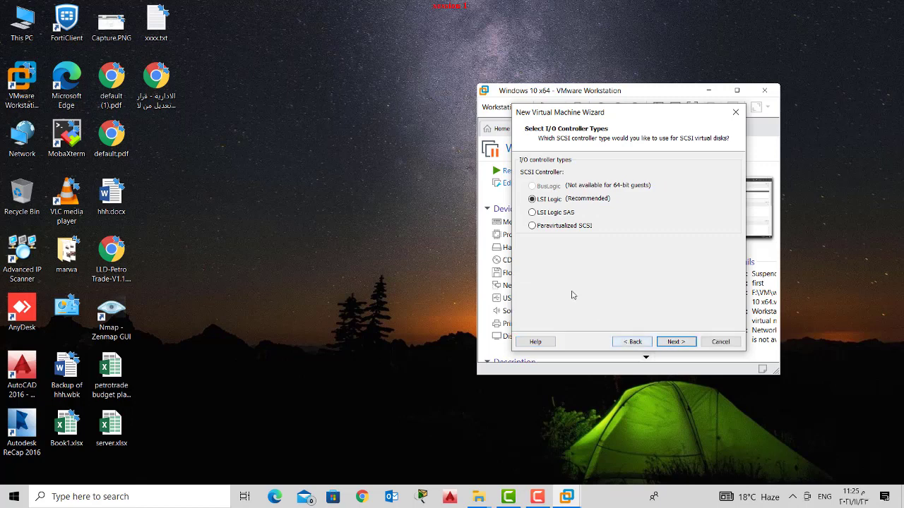
- Add a new 20 GB split virtual disk kali.vmdk with default controller and disk types, and finish
left_click(678, 342)
left_click(682, 344)
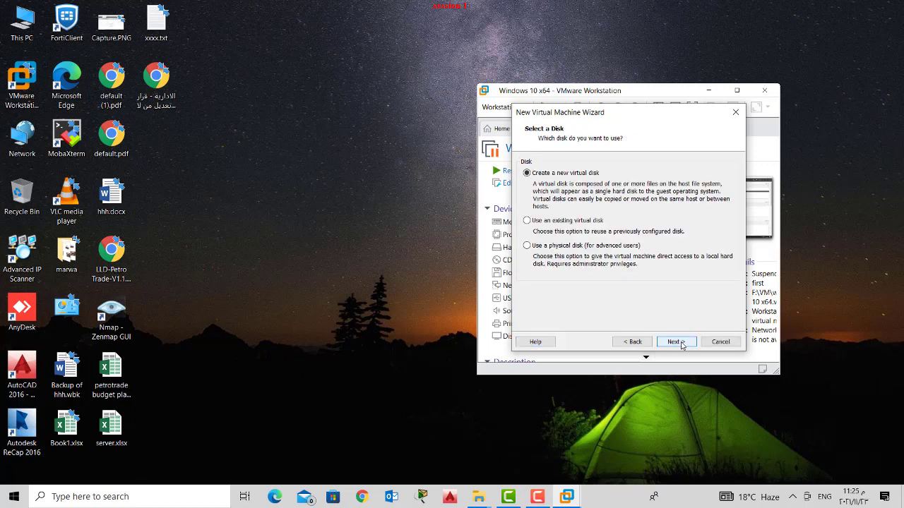
left_click(678, 342)
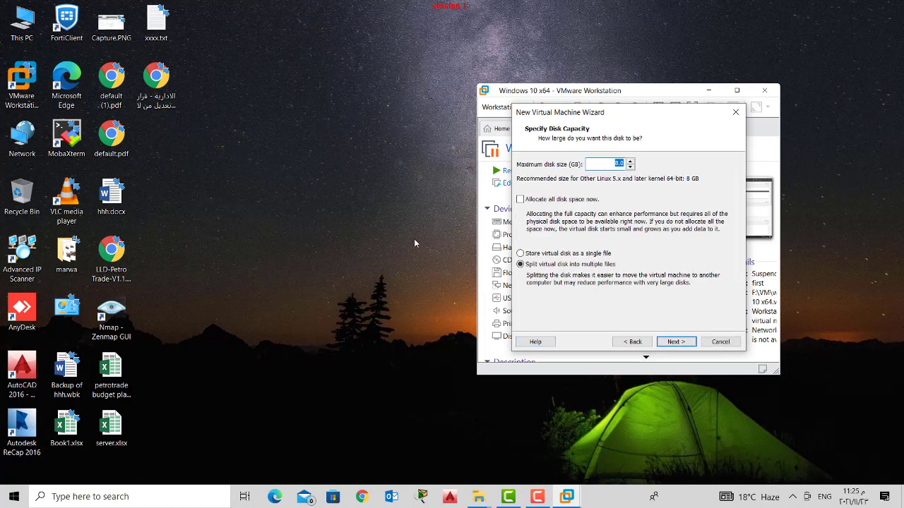
type("20")
left_click(671, 343)
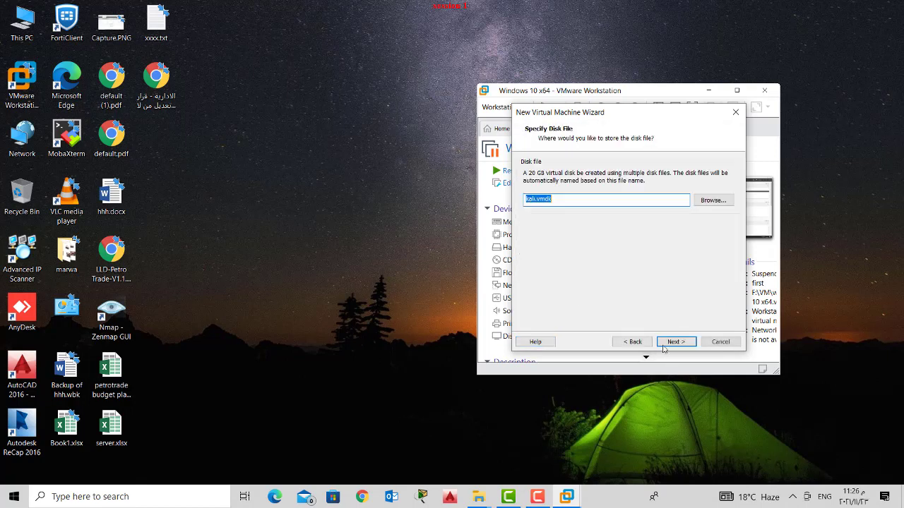
left_click(676, 346)
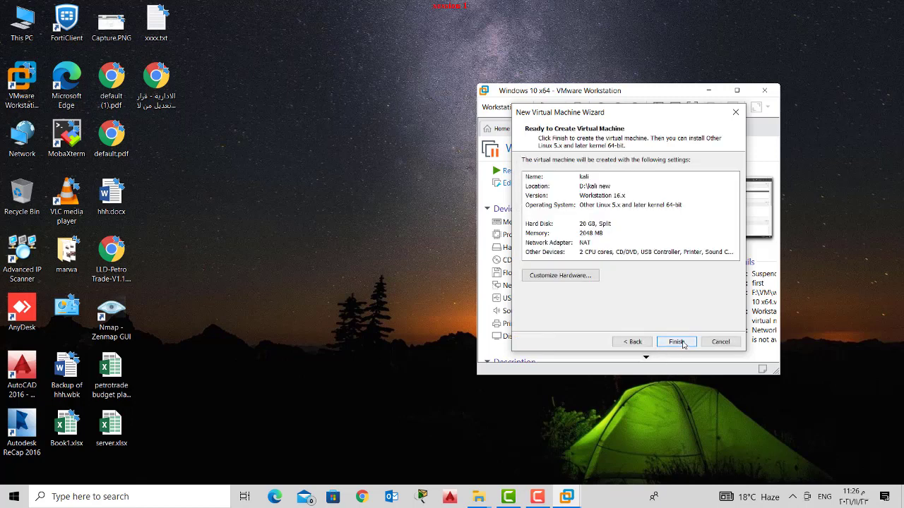
left_click(679, 342)
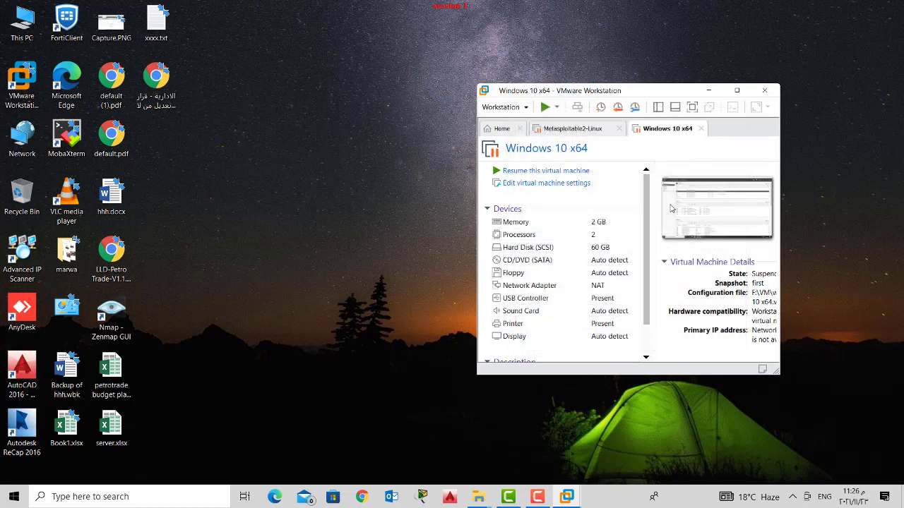
- Maximize the window, power on the kali VM, and start the Kali Graphical install
left_click(736, 90)
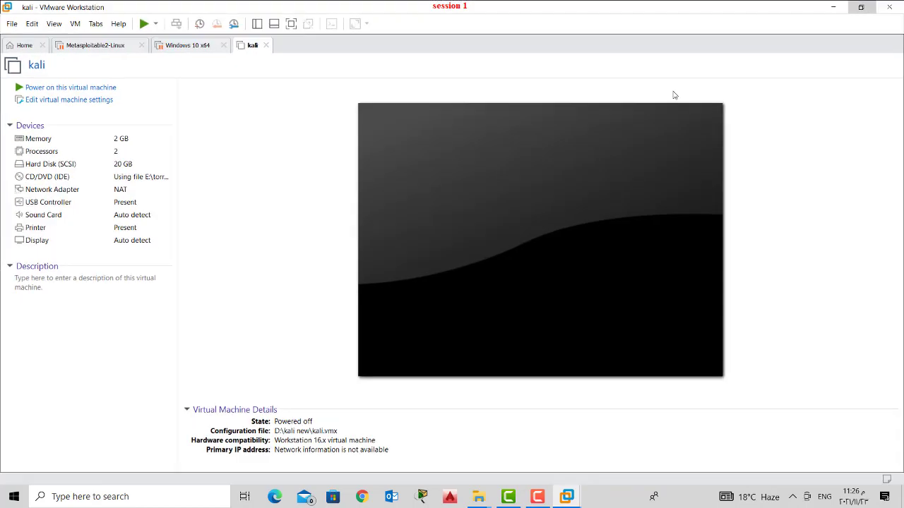
left_click(53, 87)
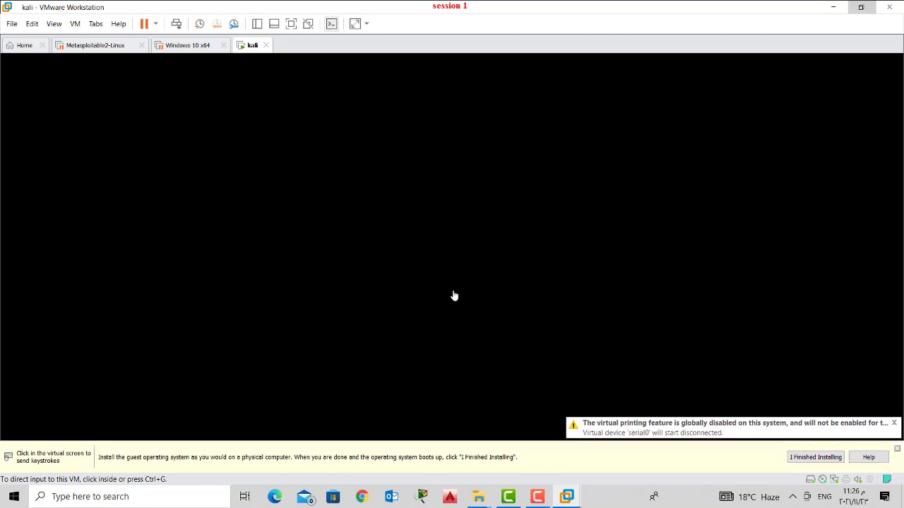
left_click(893, 424)
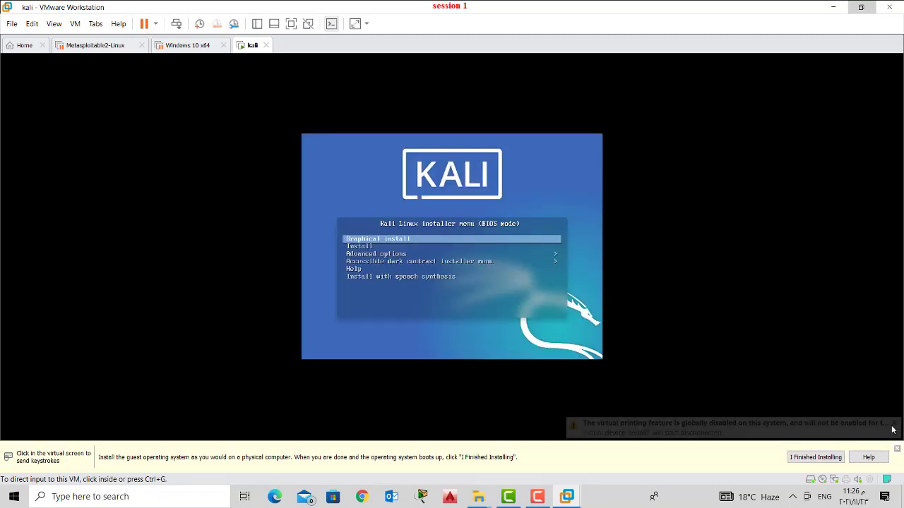
left_click(486, 310)
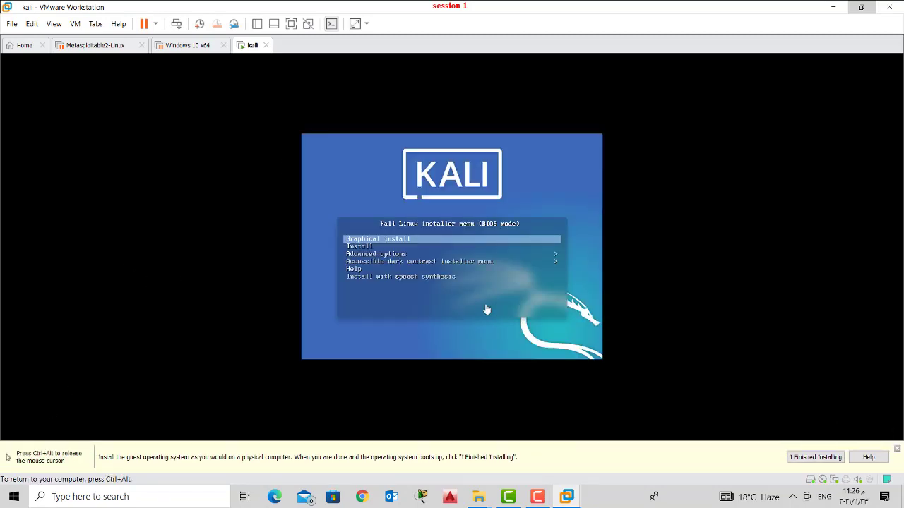
key("Down")
key("Up")
key("Return")
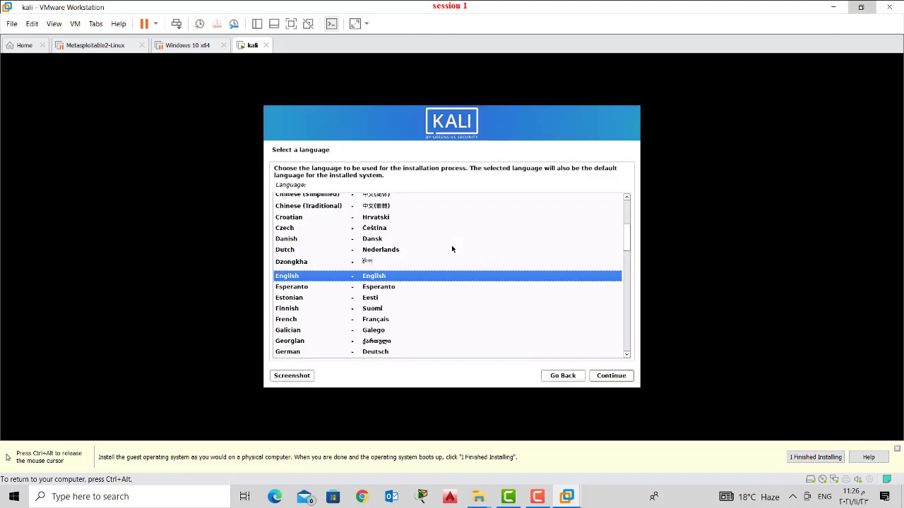
- Accept English language, United States location and American English keyboard in the Kali installer
left_click(605, 381)
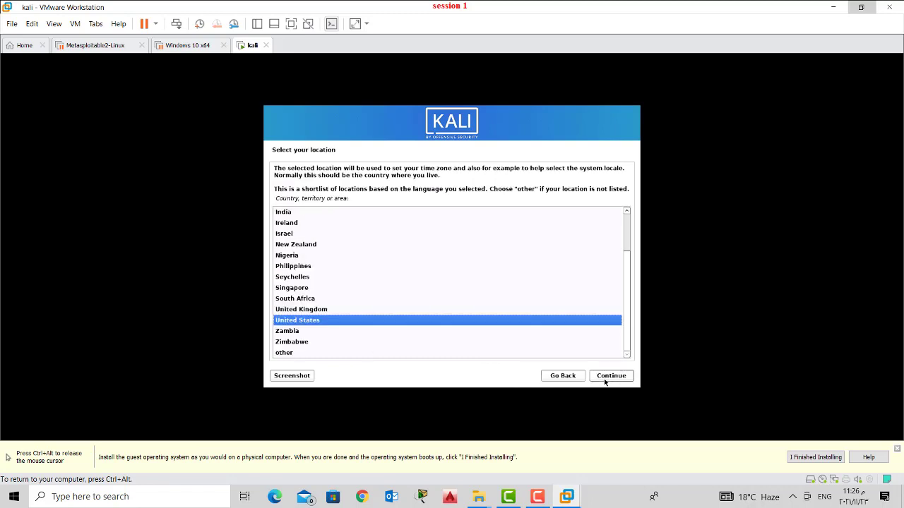
left_click(605, 381)
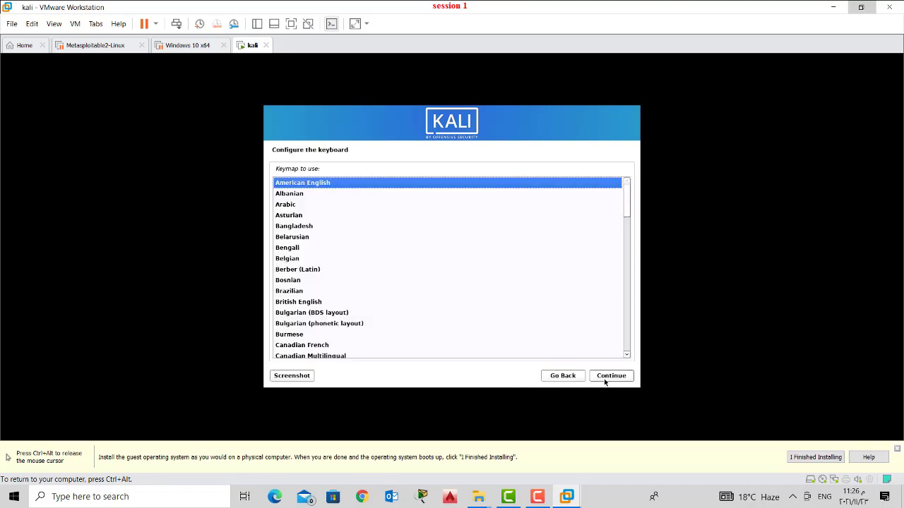
left_click(604, 382)
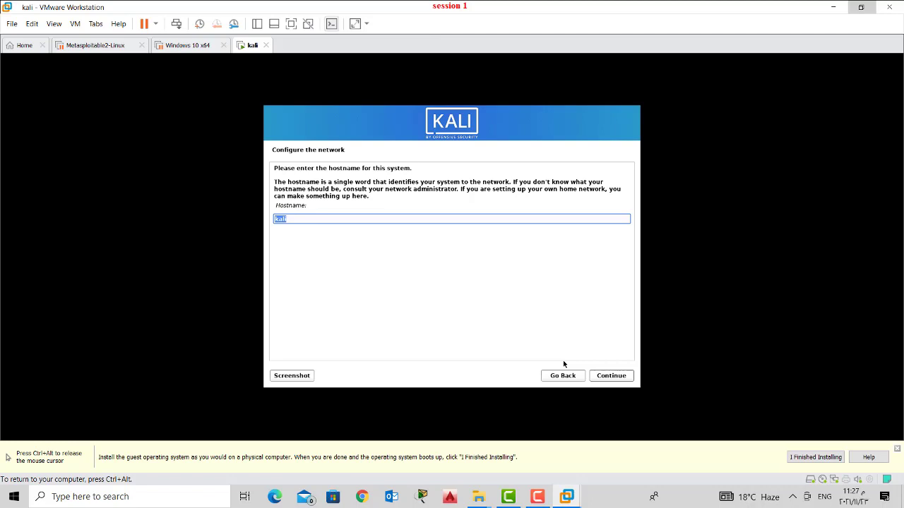
- Set the hostname to it-sys and the domain name to it.local
type("it-sys")
left_click(621, 376)
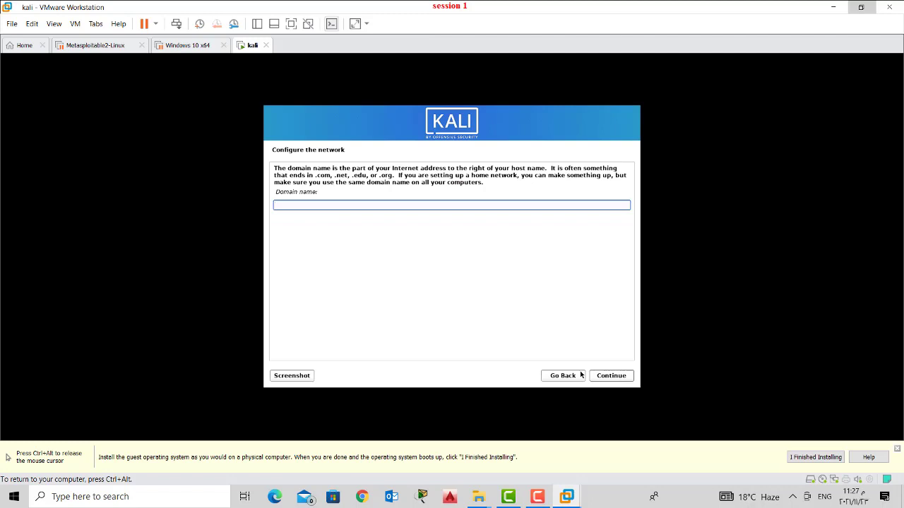
type("it.local")
left_click(611, 379)
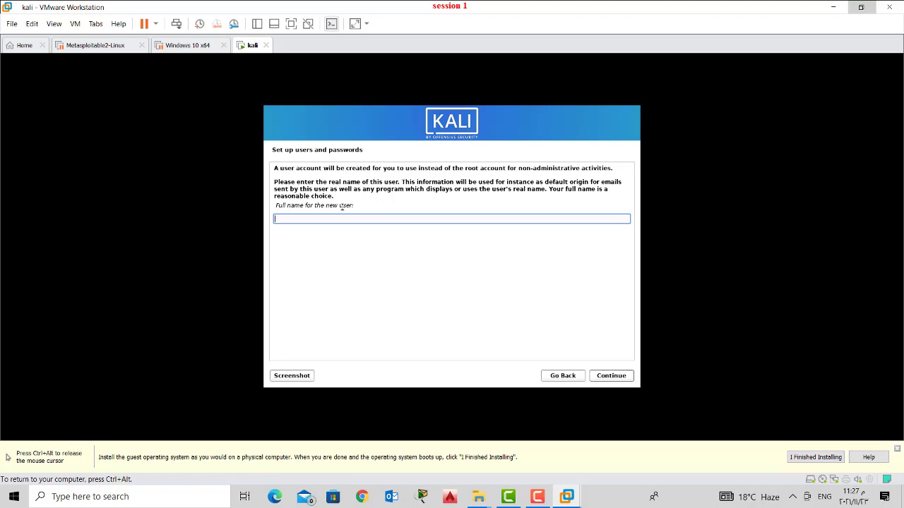
- Enter the user's full name, keep the suggested username, and set the password twice
type("kareem")
key("Return")
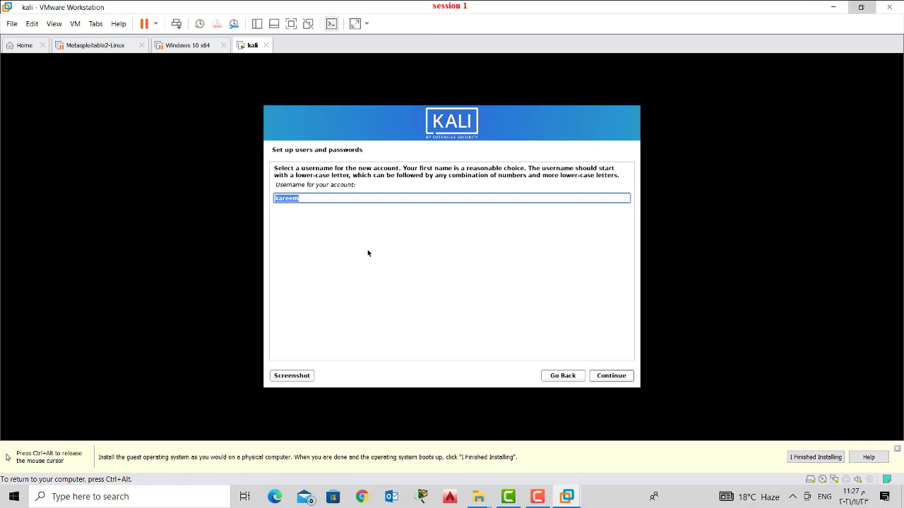
key("Return")
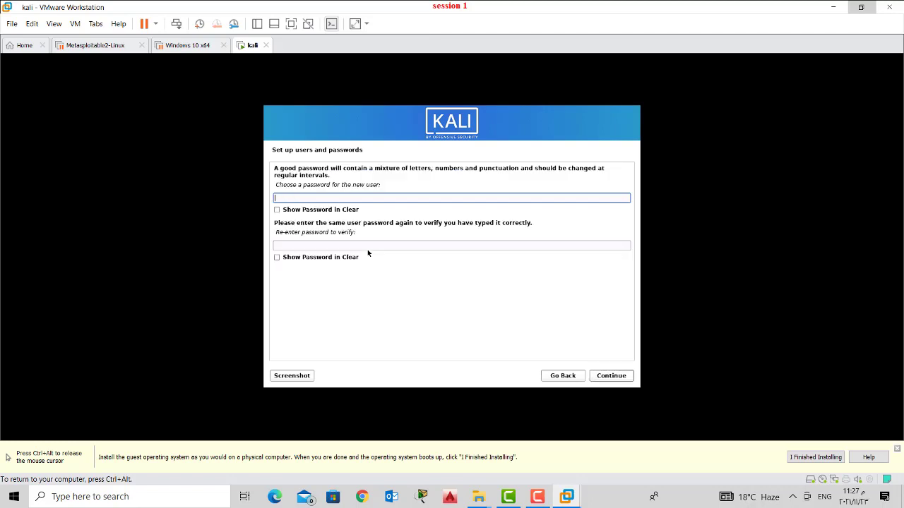
type("kal")
key("Tab")
type("kal")
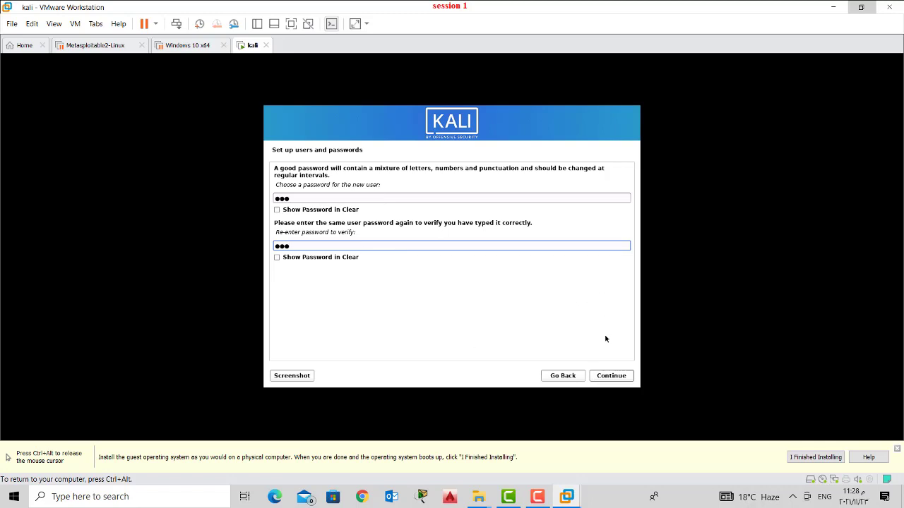
left_click(612, 375)
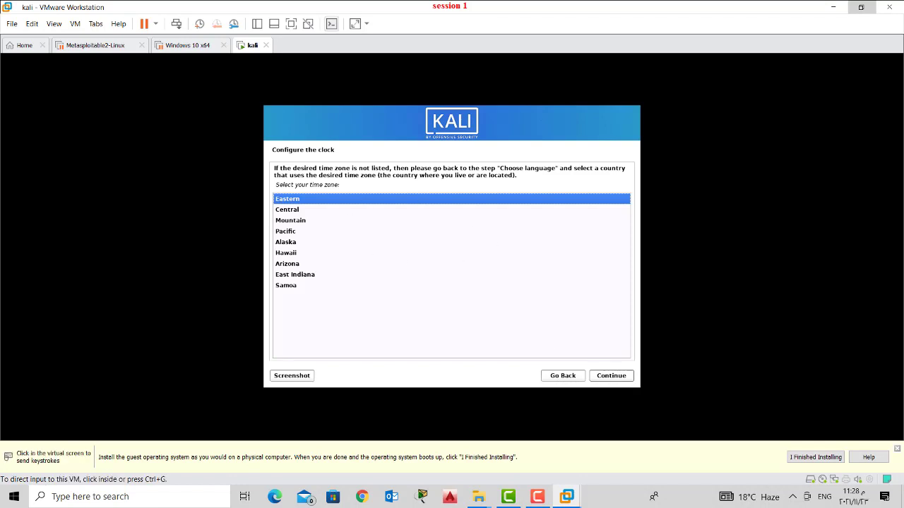
- Keep Eastern as the time zone and continue to the partitioning method choices
left_click(611, 376)
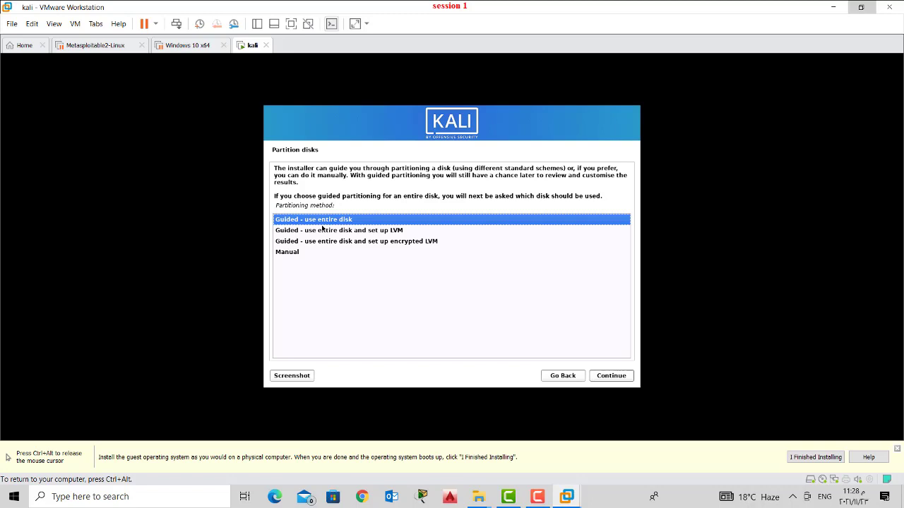
- Guided-partition the 21.5 GB SCSI3 disk with all files in one partition and confirm writing
left_click(596, 379)
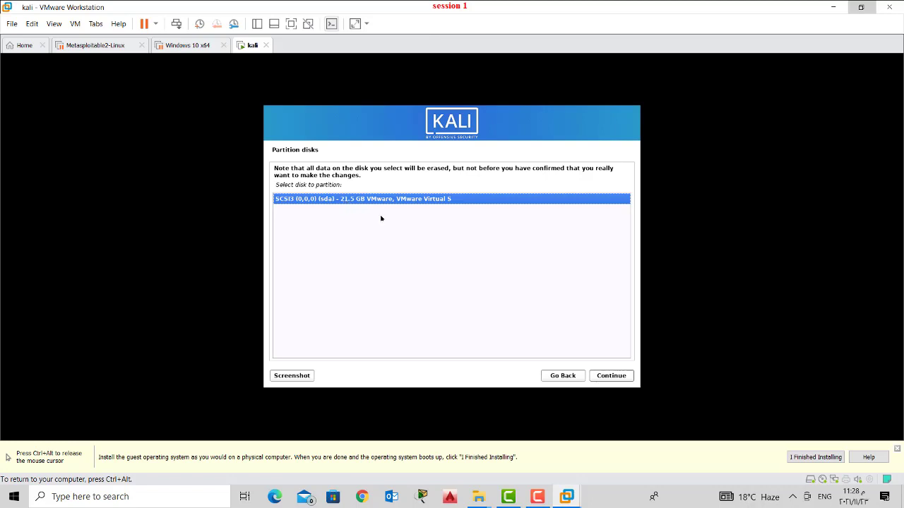
left_click(609, 379)
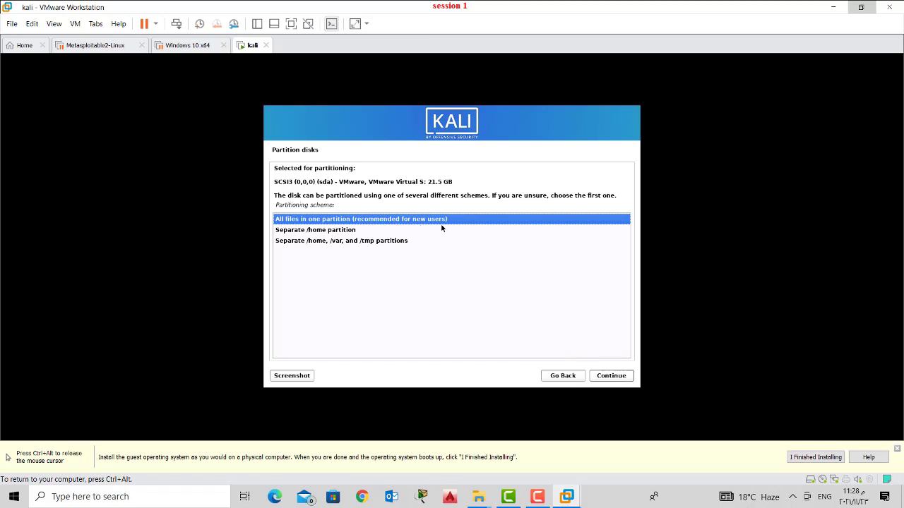
left_click(614, 378)
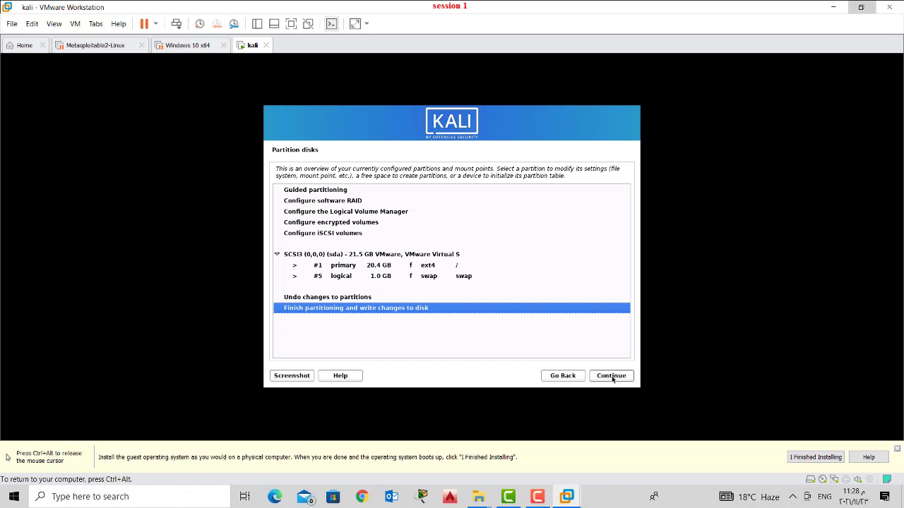
left_click(615, 378)
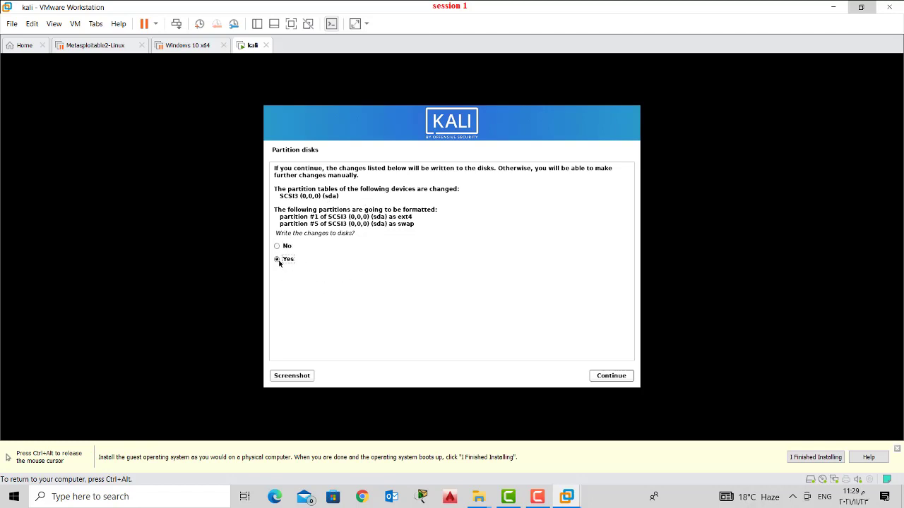
key("ctrl+alt")
left_click(599, 382)
- Commit the partition changes and let the Kali base system install, including the linux-image-amd64 kernel
left_click(611, 375)
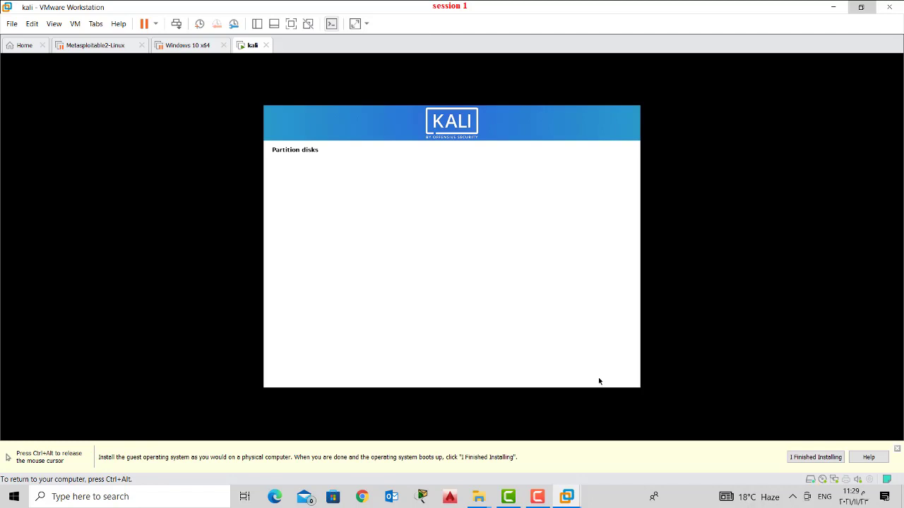
key("ctrl+alt")
left_click(598, 381)
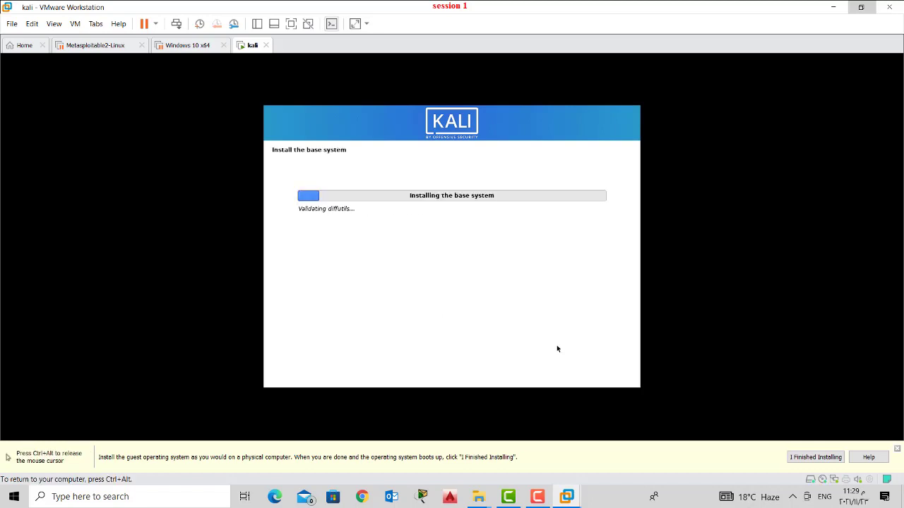
key("ctrl+alt")
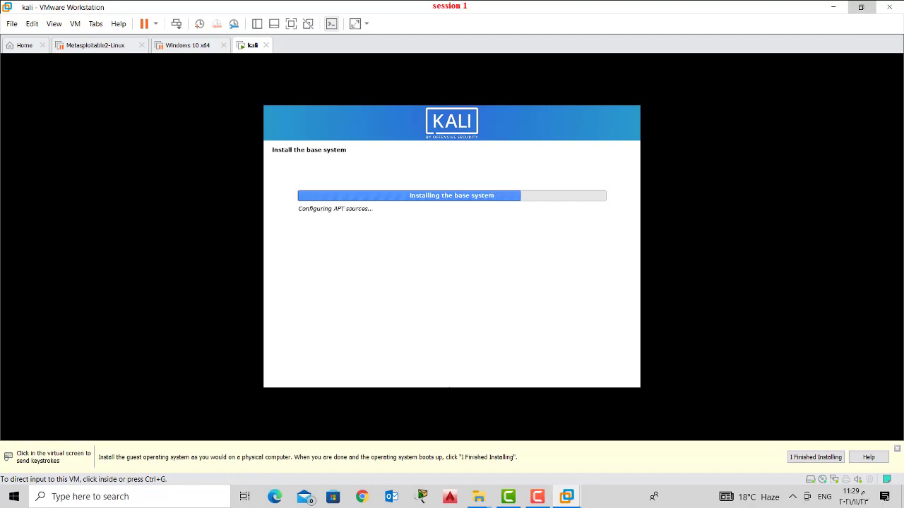
left_click(450, 387)
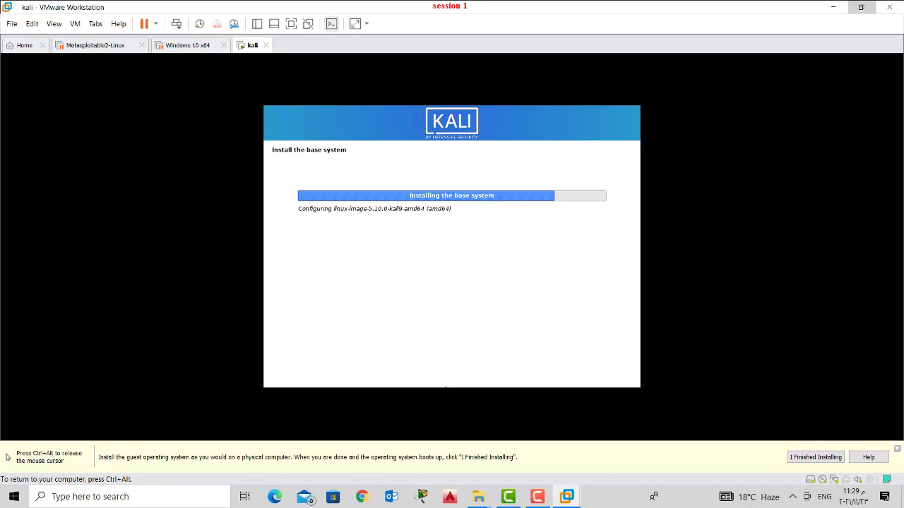
key("ctrl+alt")
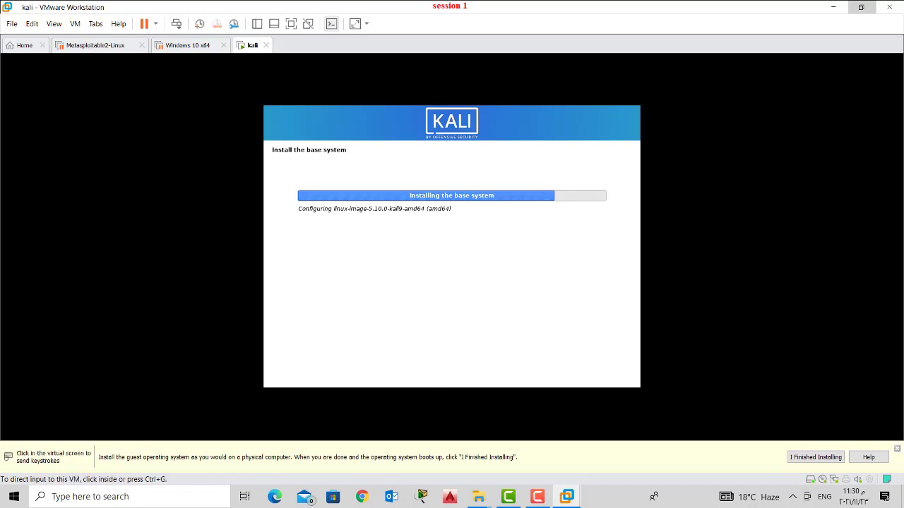
left_click(438, 387)
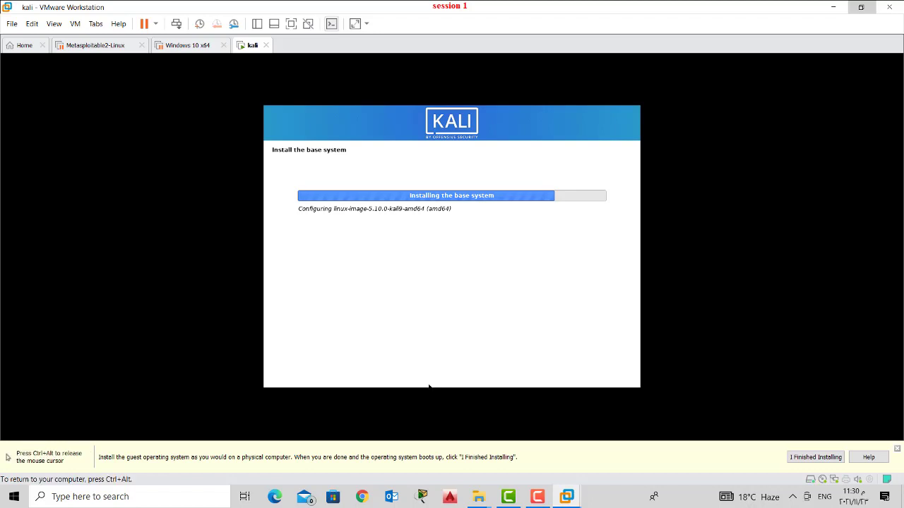
key("ctrl+alt")
left_click(418, 386)
key("ctrl+alt")
left_click(420, 387)
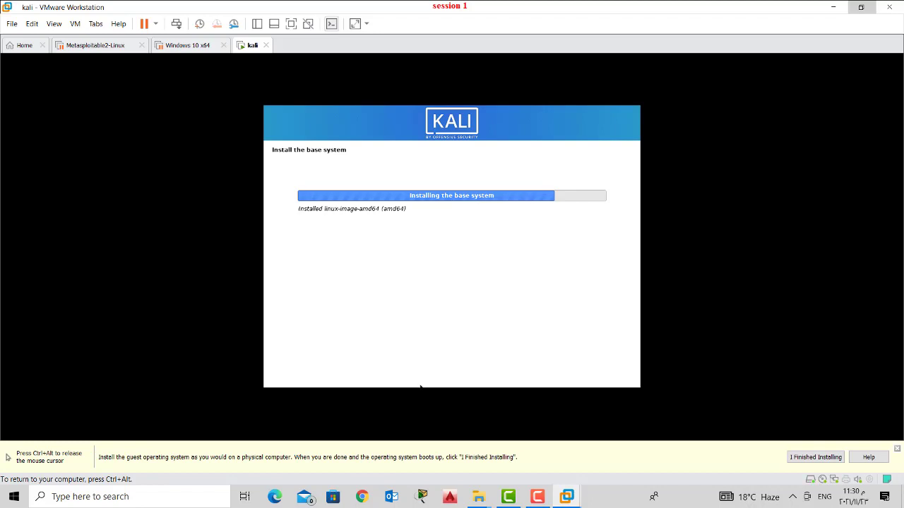
key("ctrl+alt")
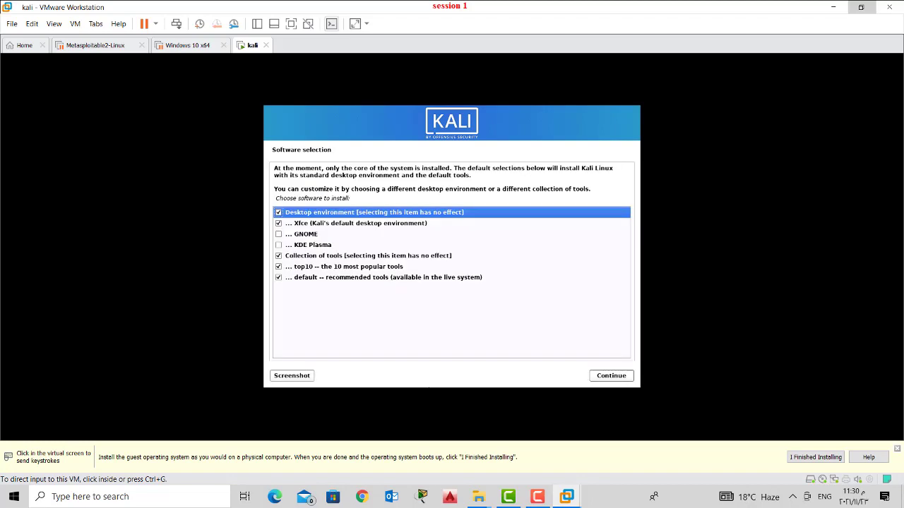
- Keep the default Xfce, top10 and default tools selections and start installing the software
left_click(340, 298)
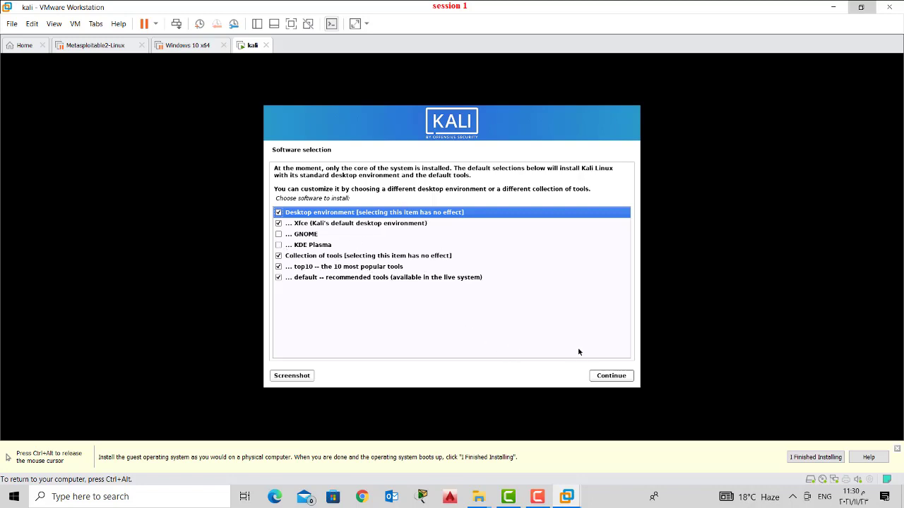
left_click(600, 377)
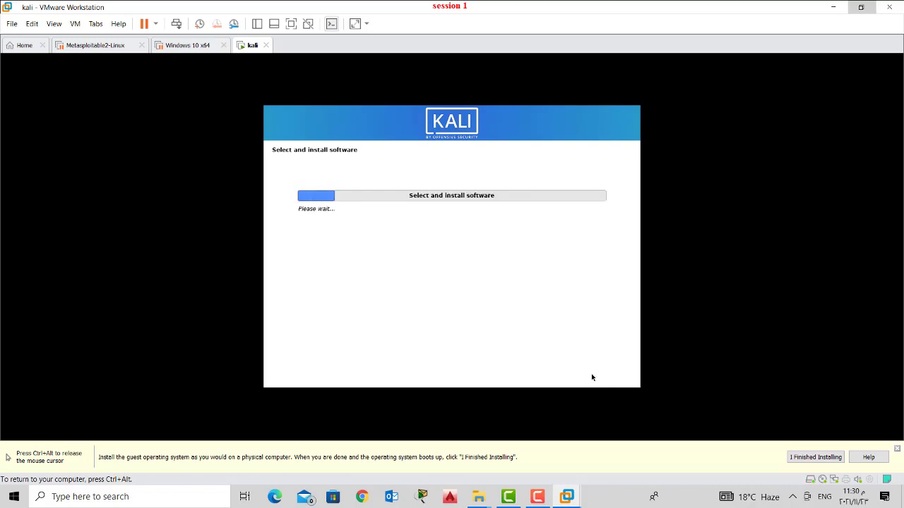
key("ctrl+alt")
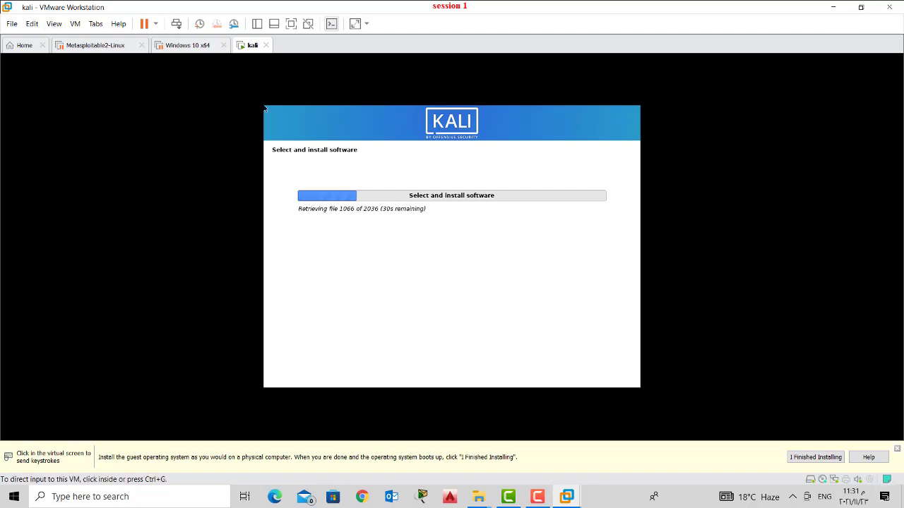
key("alt+e")
- Open the Virtual Network Editor from the Edit menu with administrator rights to change settings
key("Down")
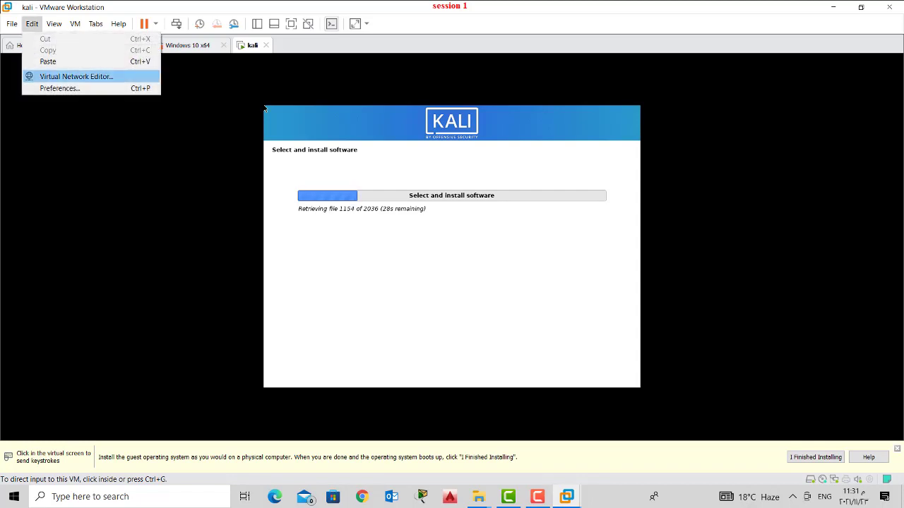
key("Return")
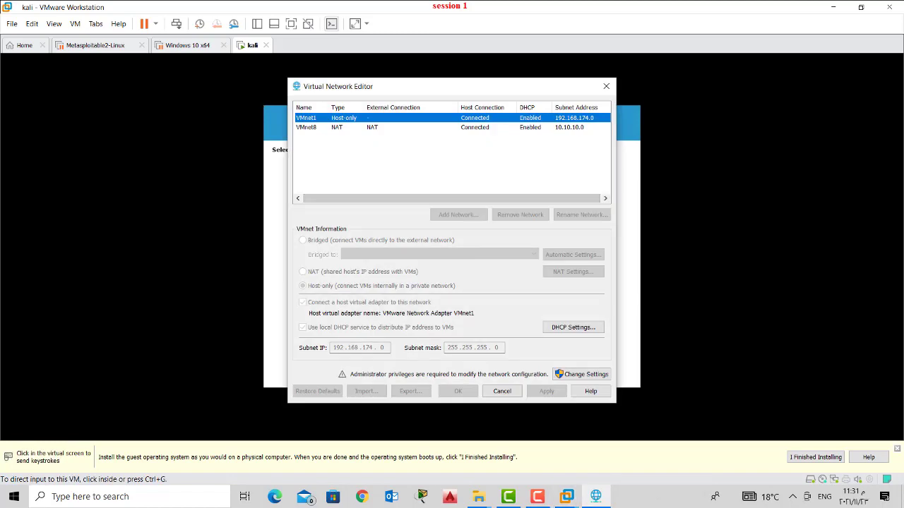
left_click(306, 127)
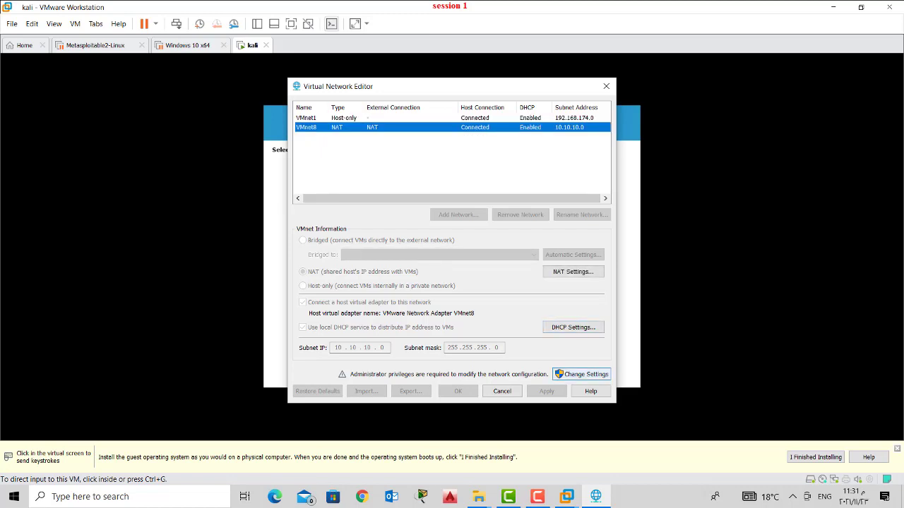
left_click(581, 374)
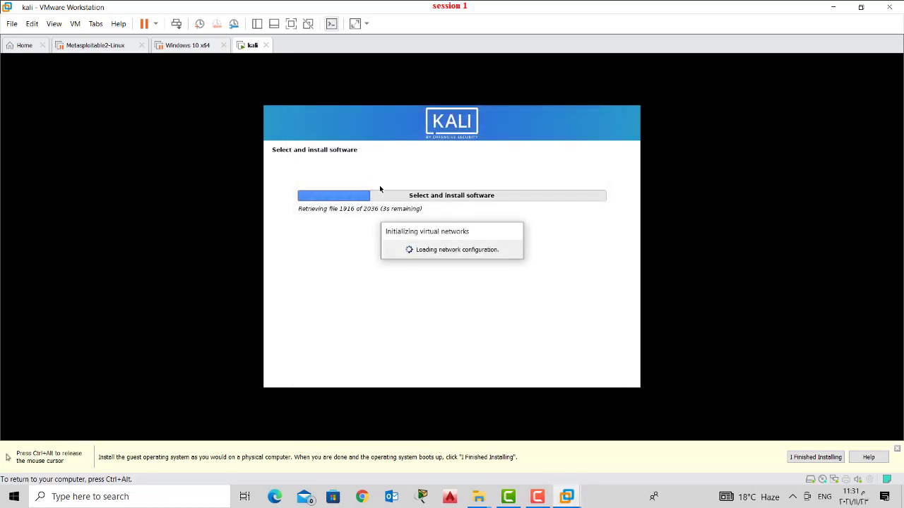
key("ctrl+alt")
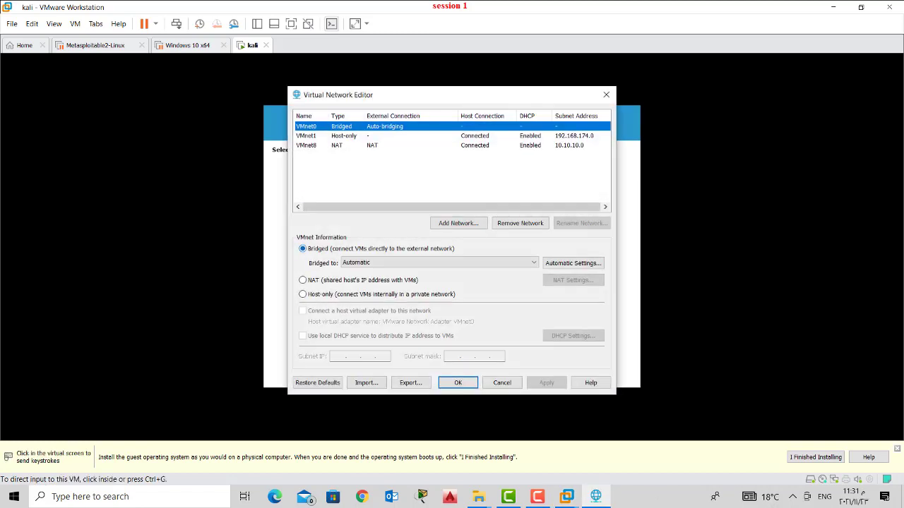
- Review VMnet8's DHCP range 10.10.10.1–10.10.10.50 without changes, then close the network editor
left_click(306, 145)
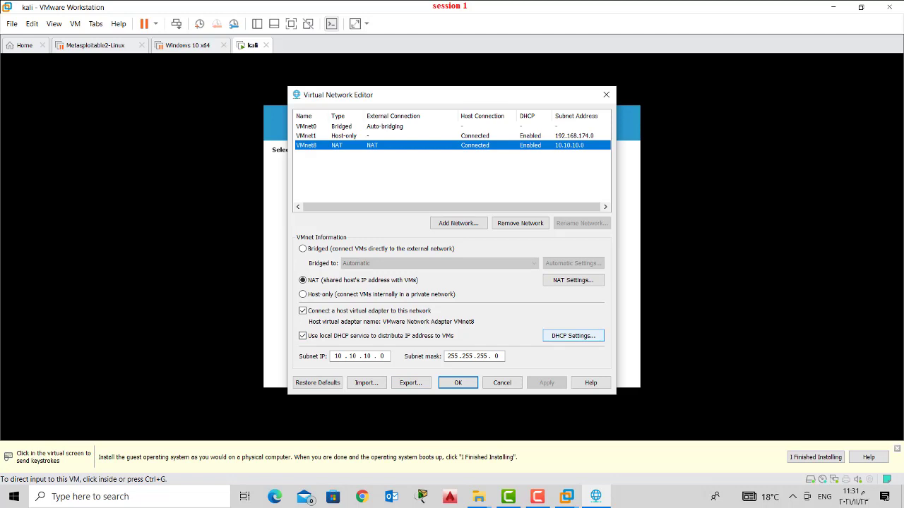
left_click(572, 336)
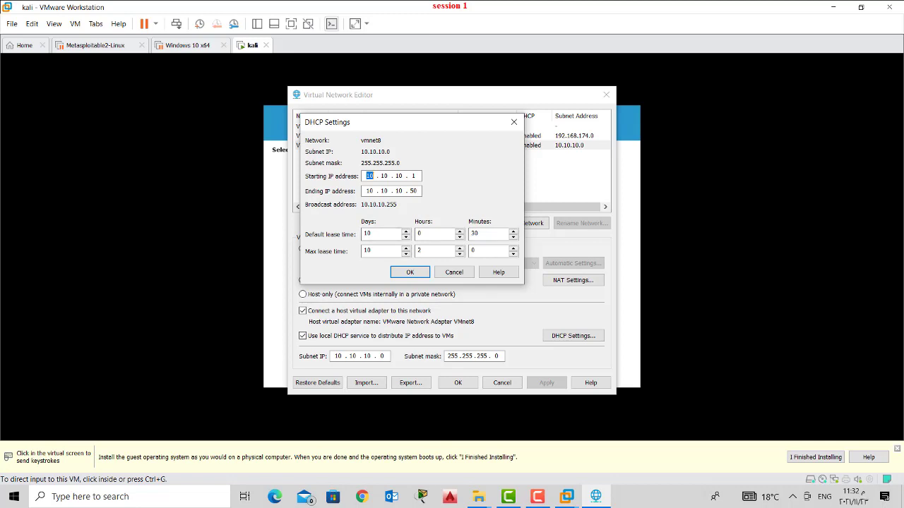
left_click(454, 271)
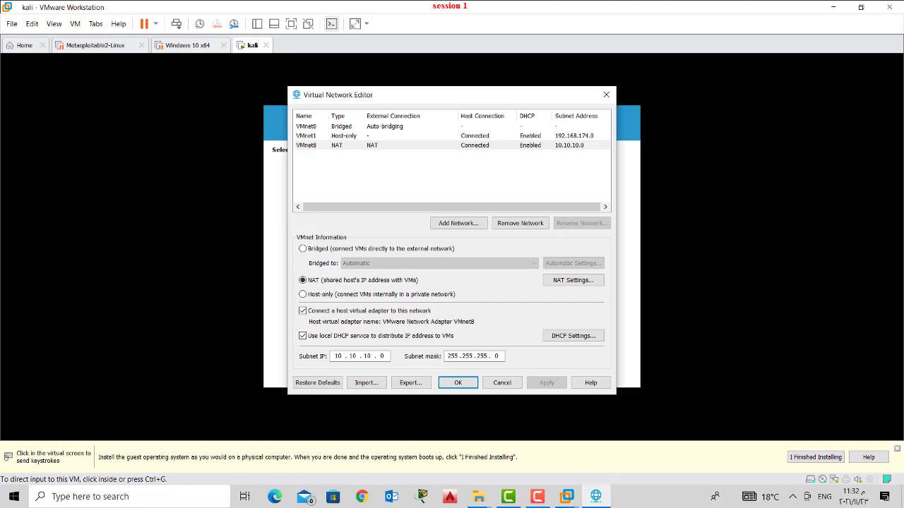
key("Return")
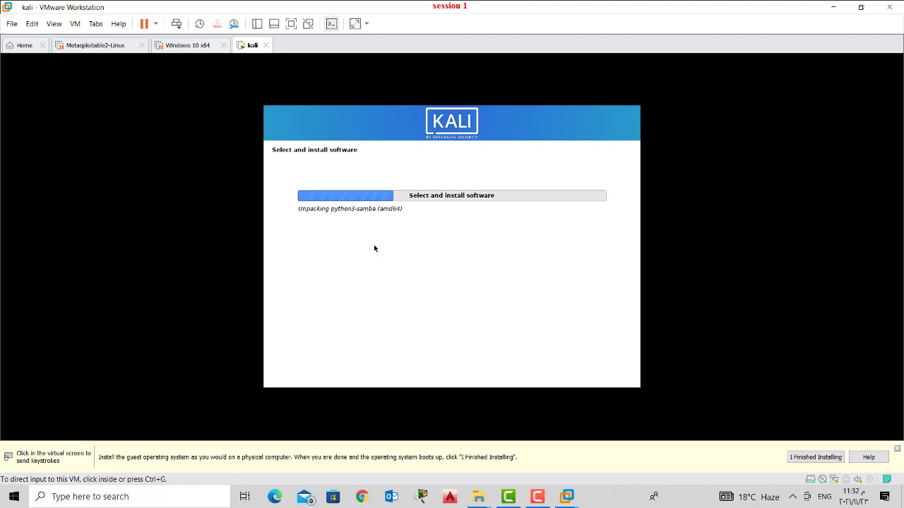
- Open Metasploitable.vmx from D:\metasploitable-linux-2.0.0\Metasploitable2-Linux, then view the Windows 10 x64 machine
left_click(96, 45)
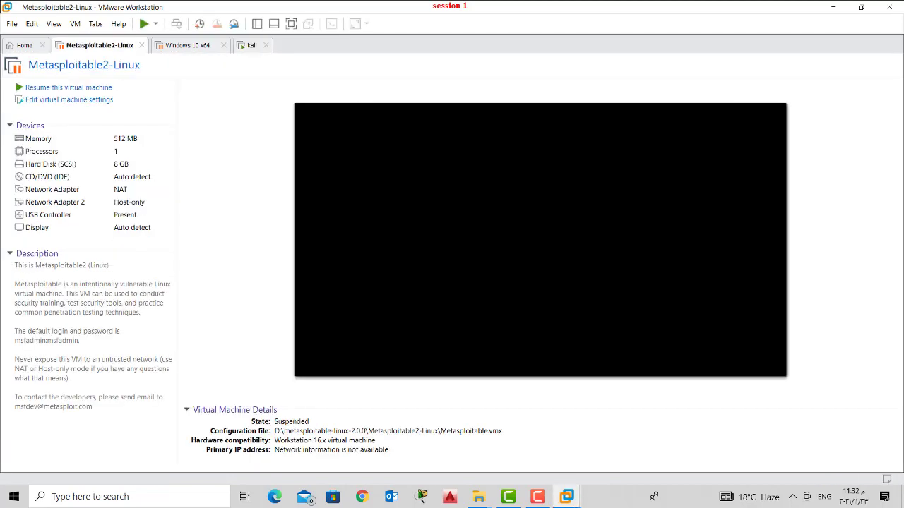
key("alt+f")
key("Down")
key("Down")
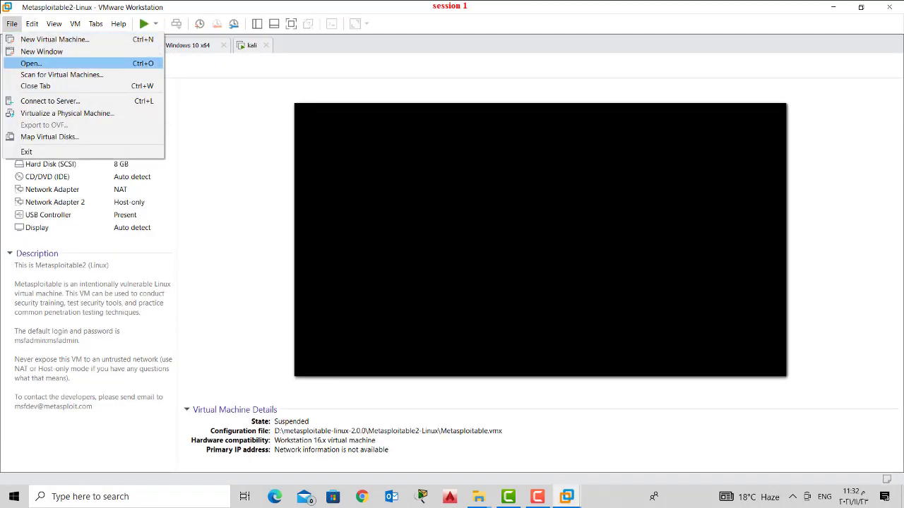
key("Escape")
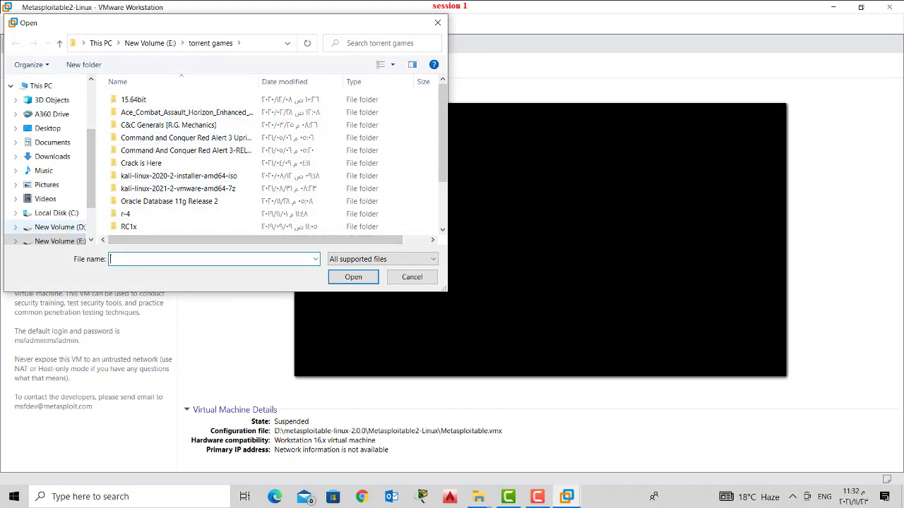
left_click(60, 226)
double_click(161, 138)
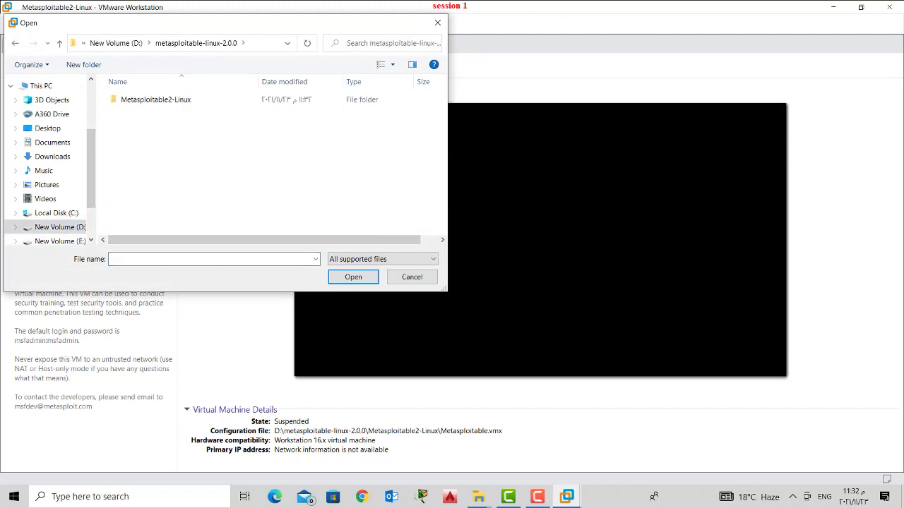
left_click(155, 99)
double_click(155, 99)
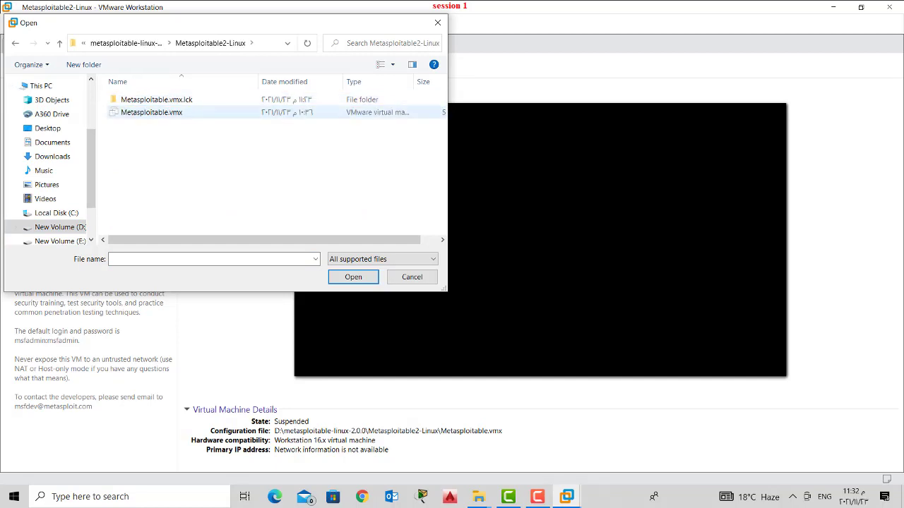
left_click(151, 113)
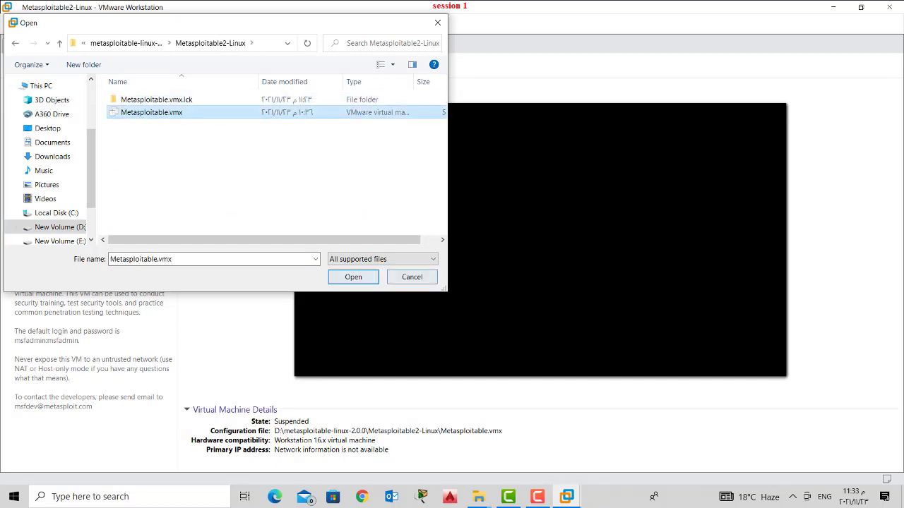
key("Return")
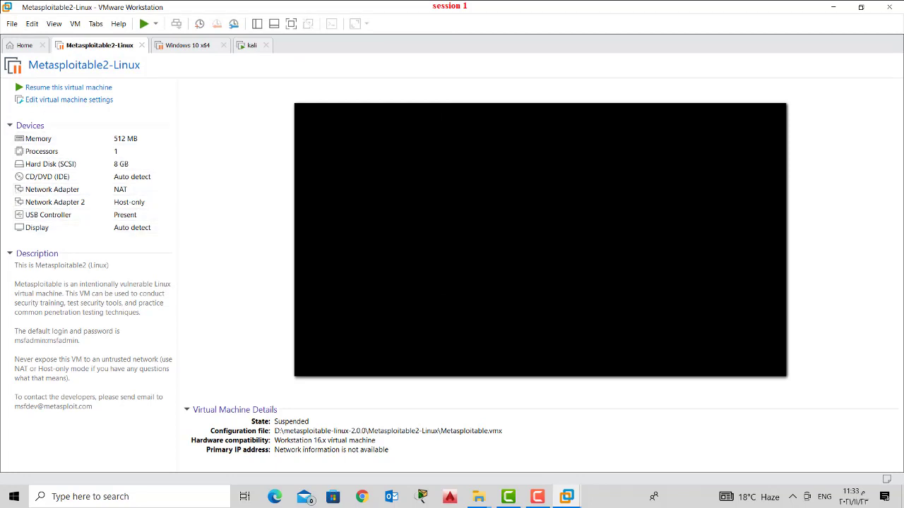
left_click(187, 45)
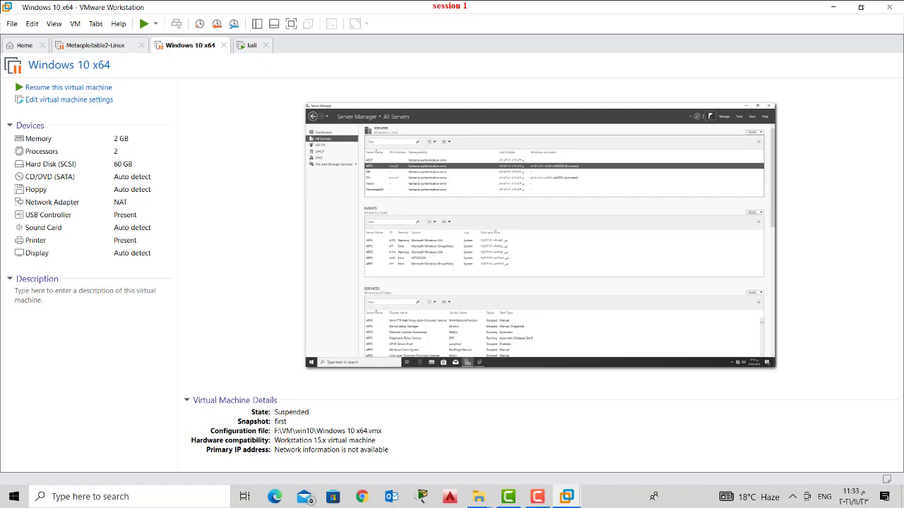
- Open the Windows XP Professional.vmx virtual machine from E:\vm\xp
left_click(11, 23)
left_click(31, 62)
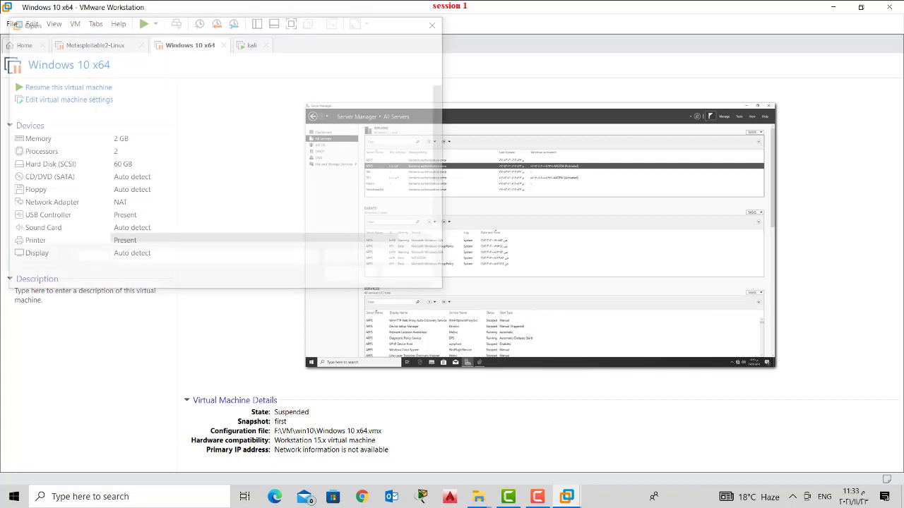
scroll(49, 162, "down", 3)
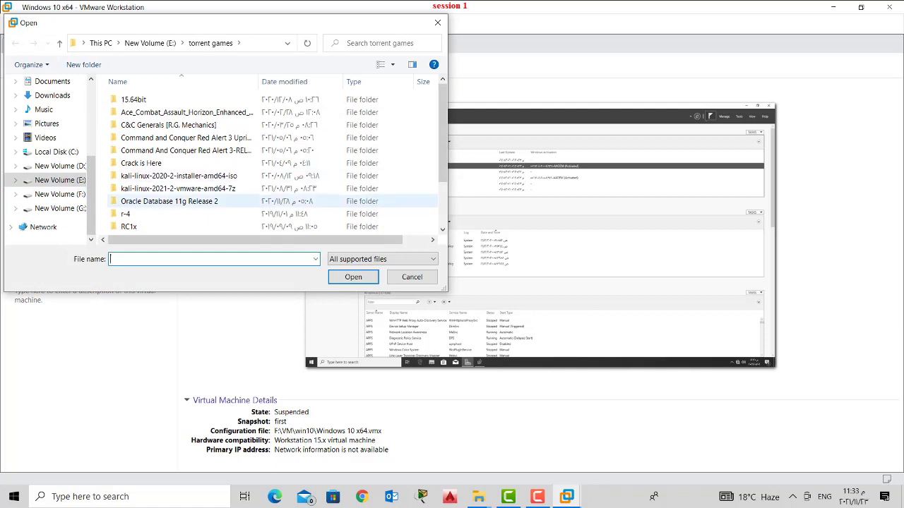
left_click(60, 194)
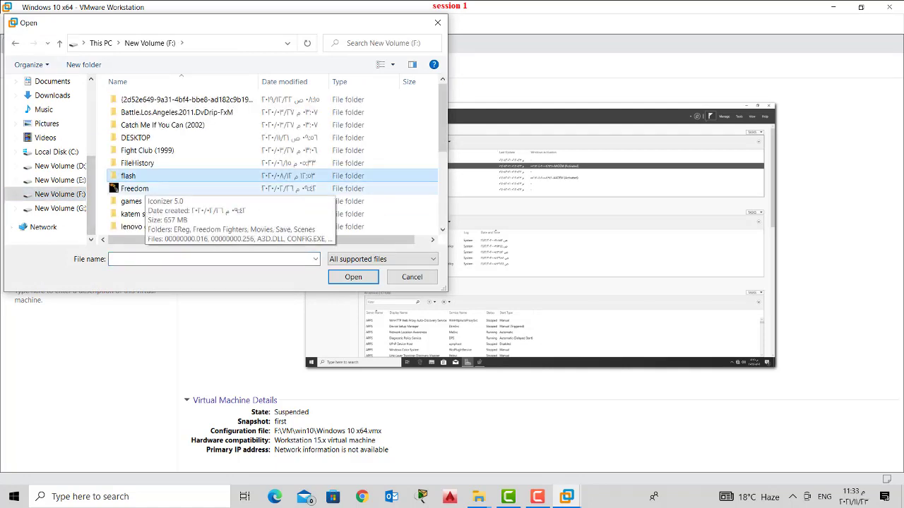
scroll(237, 191, "down", 5)
double_click(236, 200)
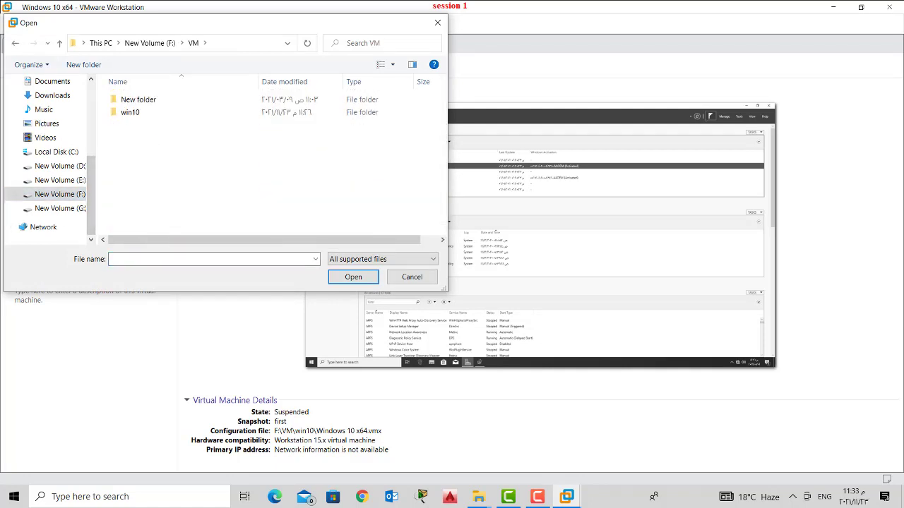
left_click(60, 180)
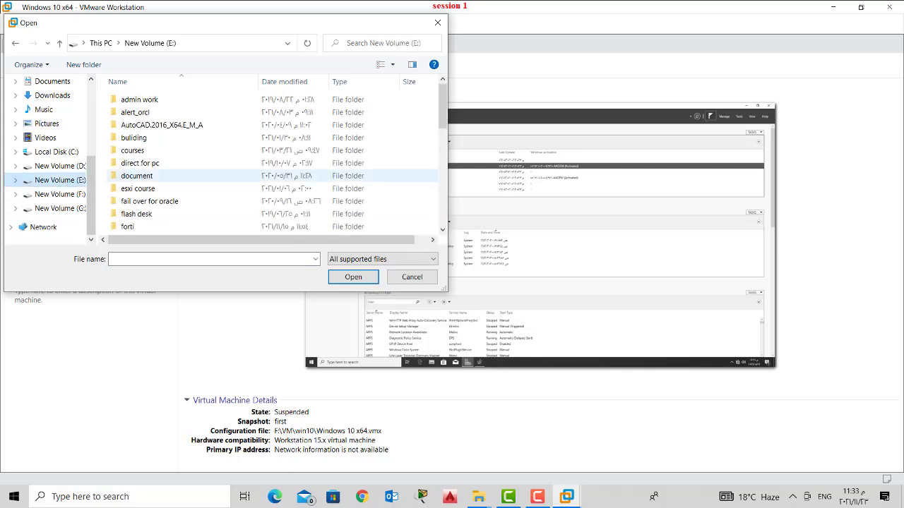
scroll(237, 165, "down", 5)
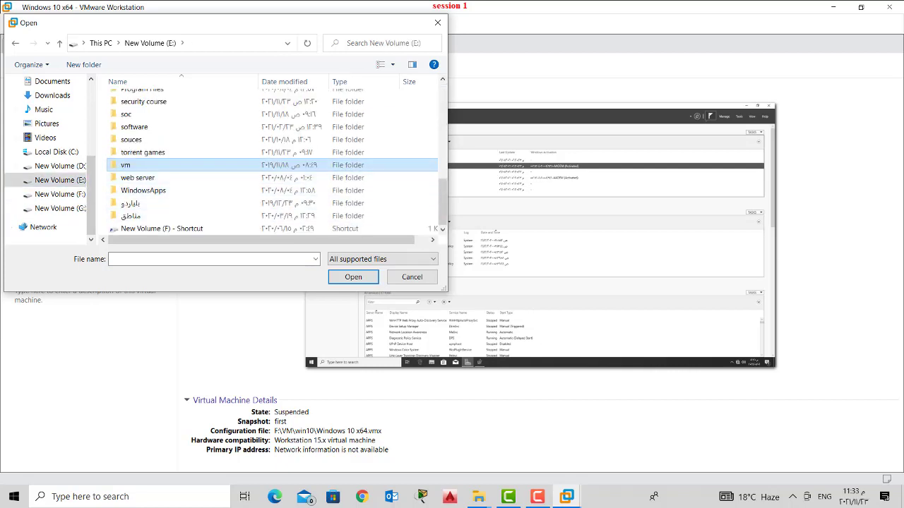
double_click(236, 165)
double_click(211, 100)
left_click(167, 112)
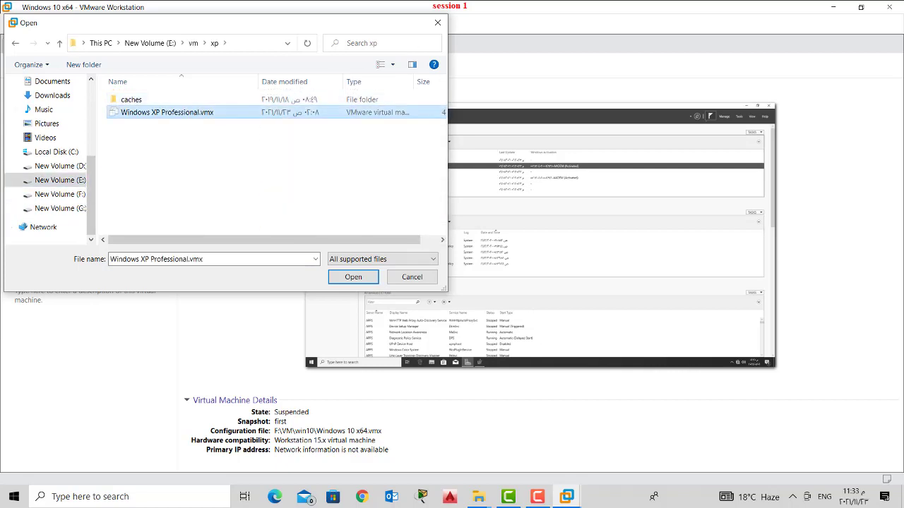
key("Return")
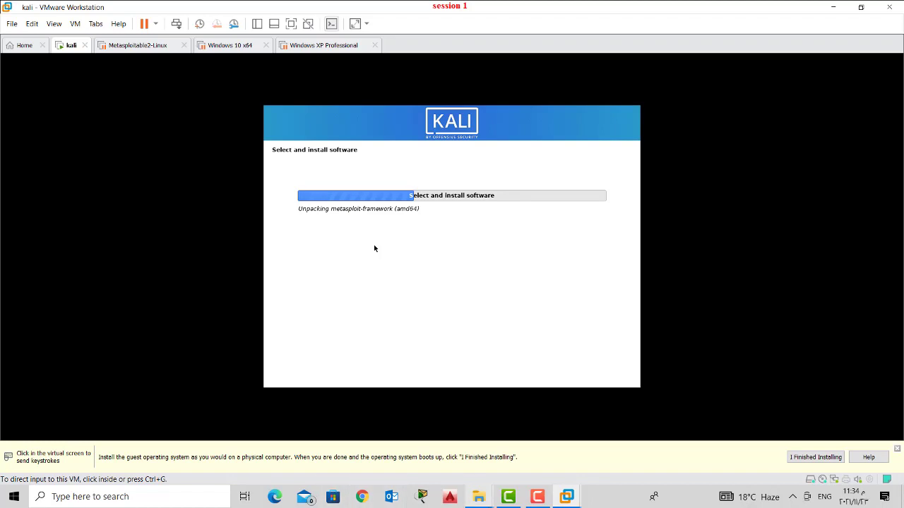
- Play Untitled Project.mp4 from the course's sec1 folder in a maximized, full-screen player
mouse_move(478, 496)
left_click(416, 433)
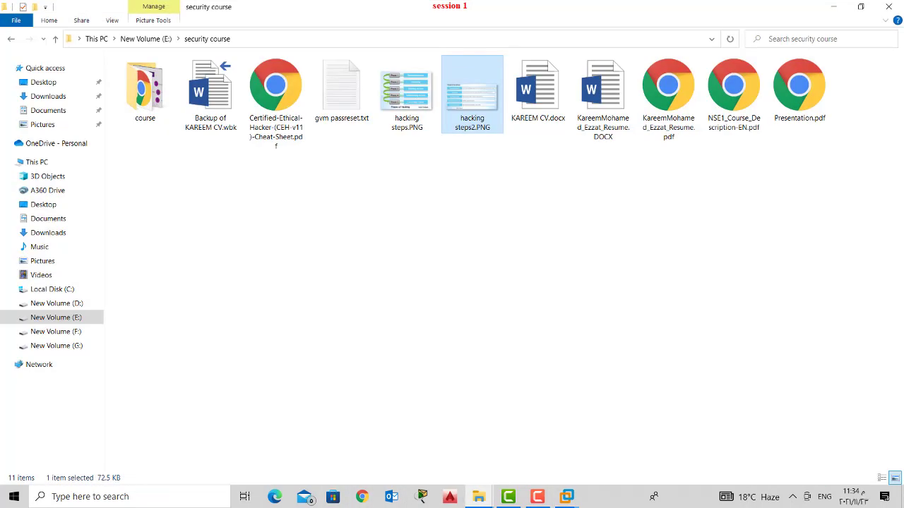
double_click(145, 89)
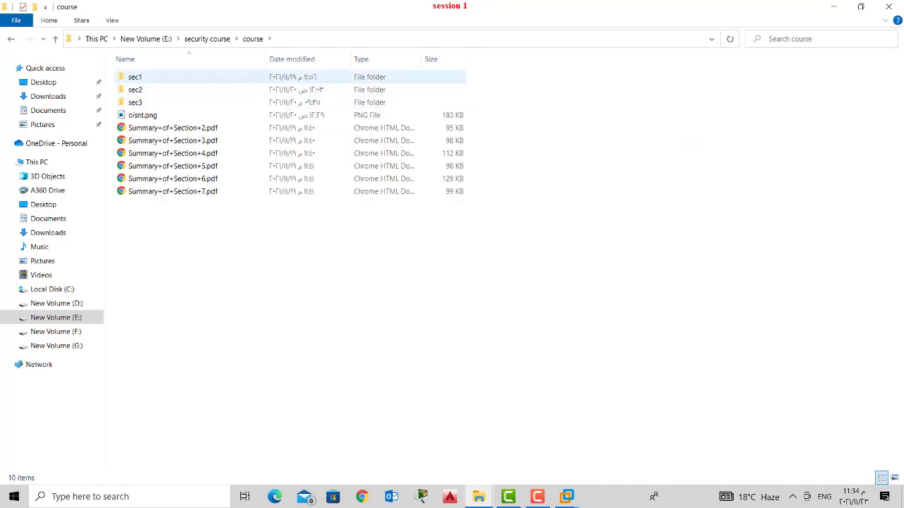
double_click(135, 76)
left_click(144, 95)
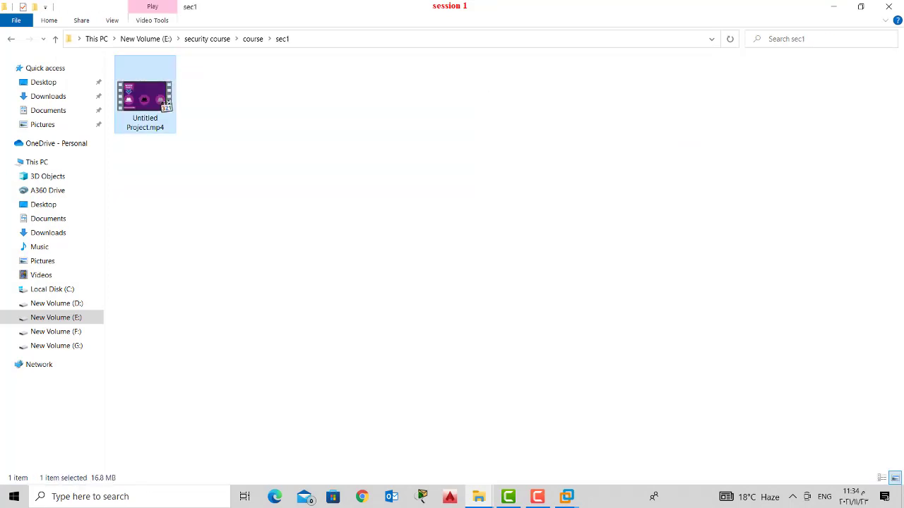
key("Return")
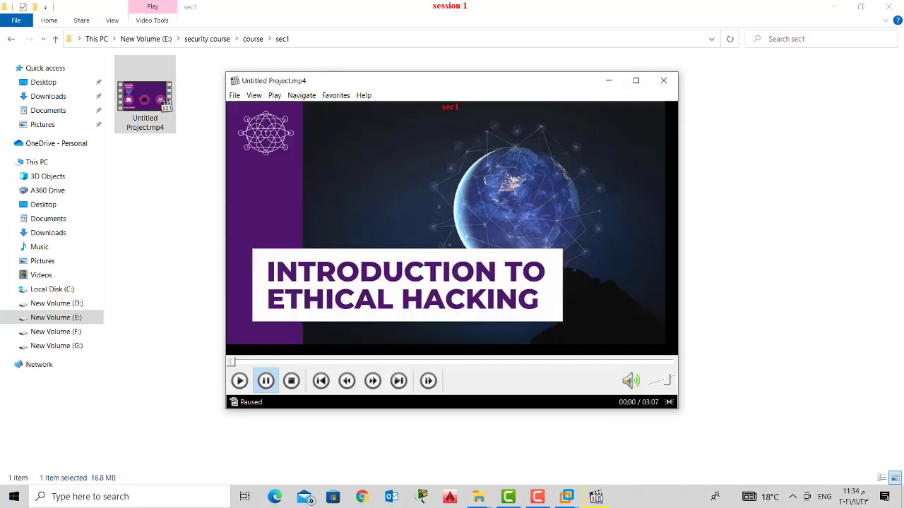
left_click(636, 80)
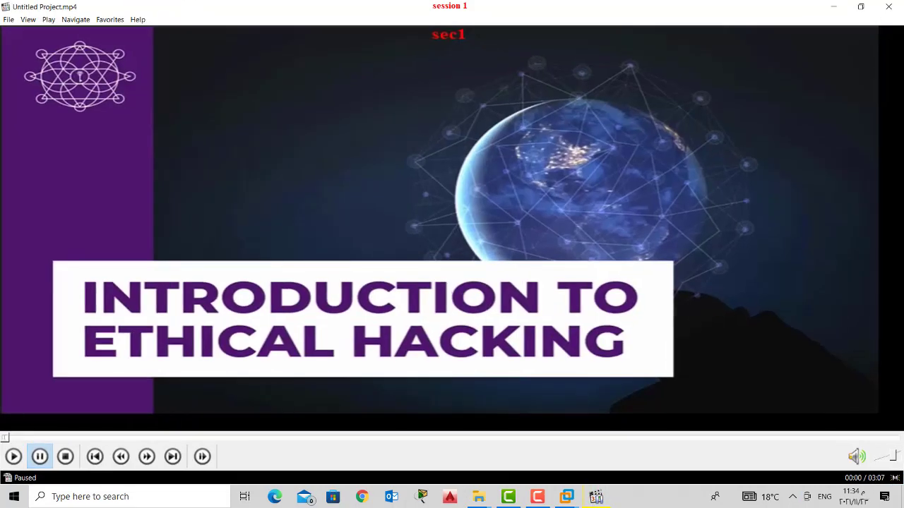
key("alt+Return")
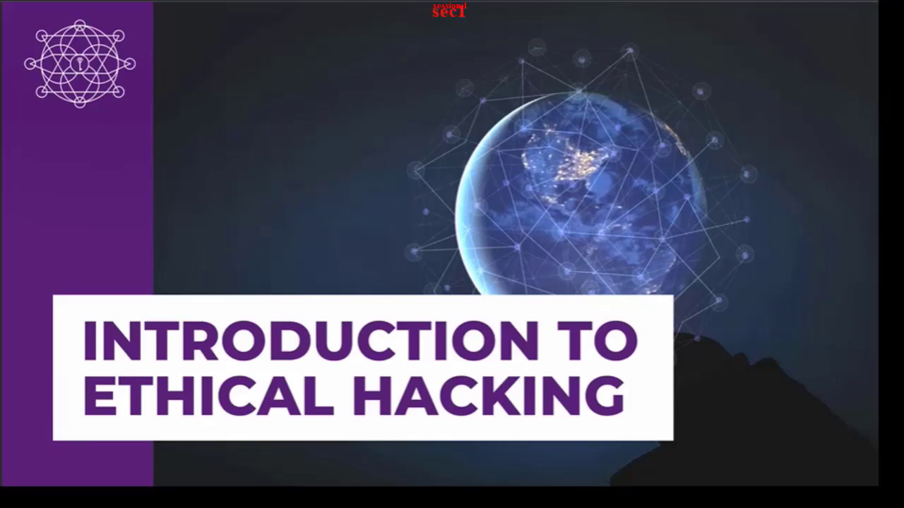